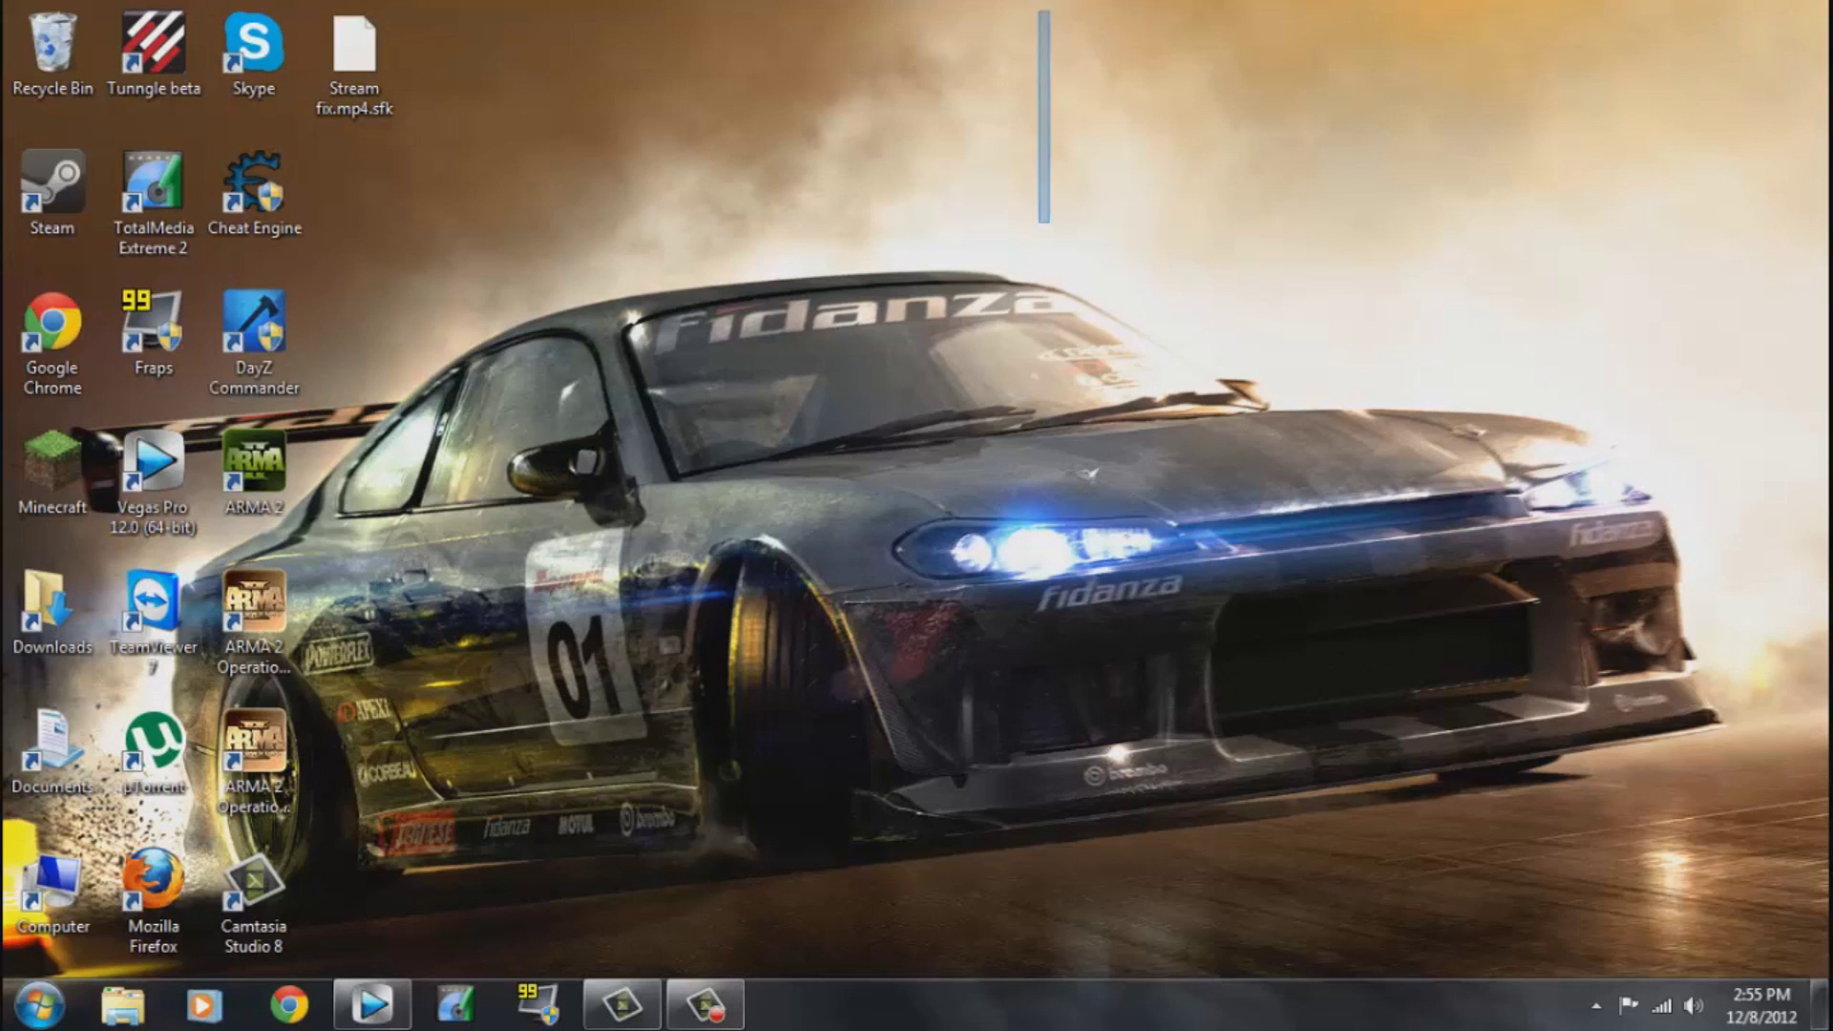
# Open Steam from its desktop shortcut to show the game library.
pyautogui.moveTo(1824, 2); pyautogui.dragTo(58, 945)
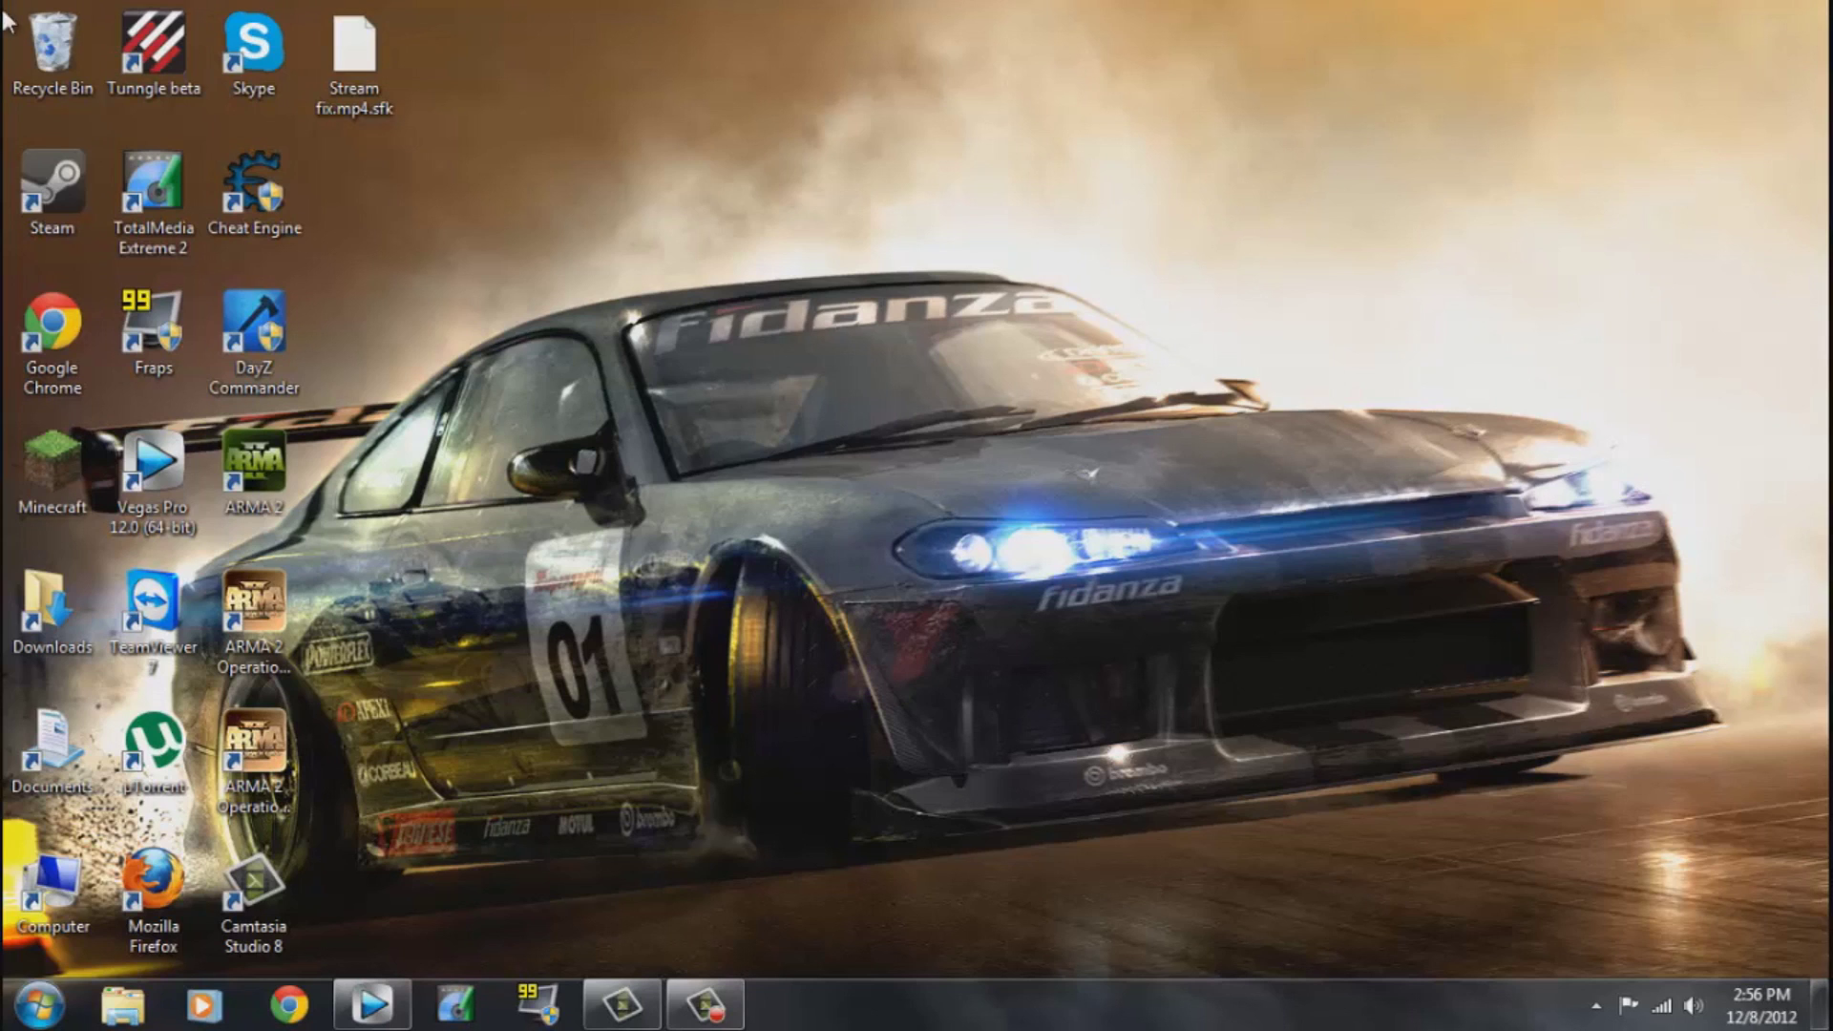
pyautogui.click(66, 197)
pyautogui.moveTo(612, 489); pyautogui.dragTo(267, 535)
pyautogui.doubleClick(82, 182)
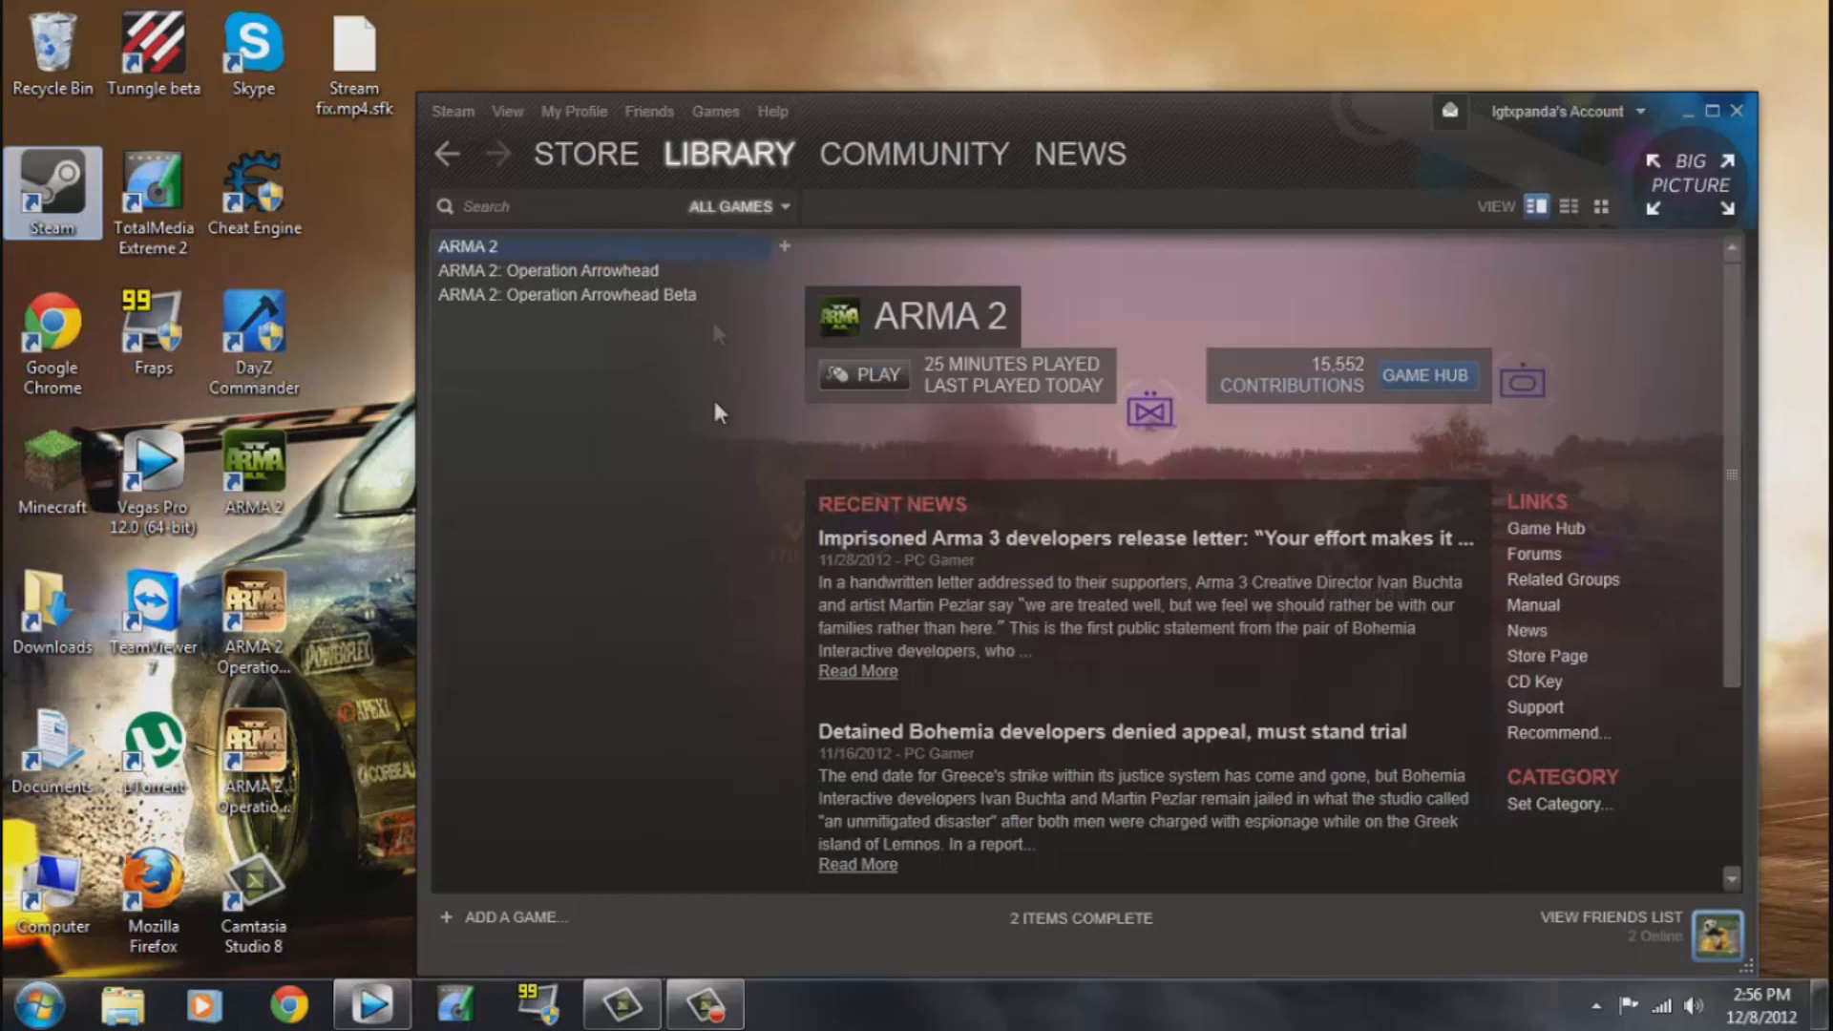
# Look through the available options for ARMA 2, Operation Arrowhead and Operation Arrowhead Beta in the library, and close Steam.
pyautogui.rightClick(541, 250)
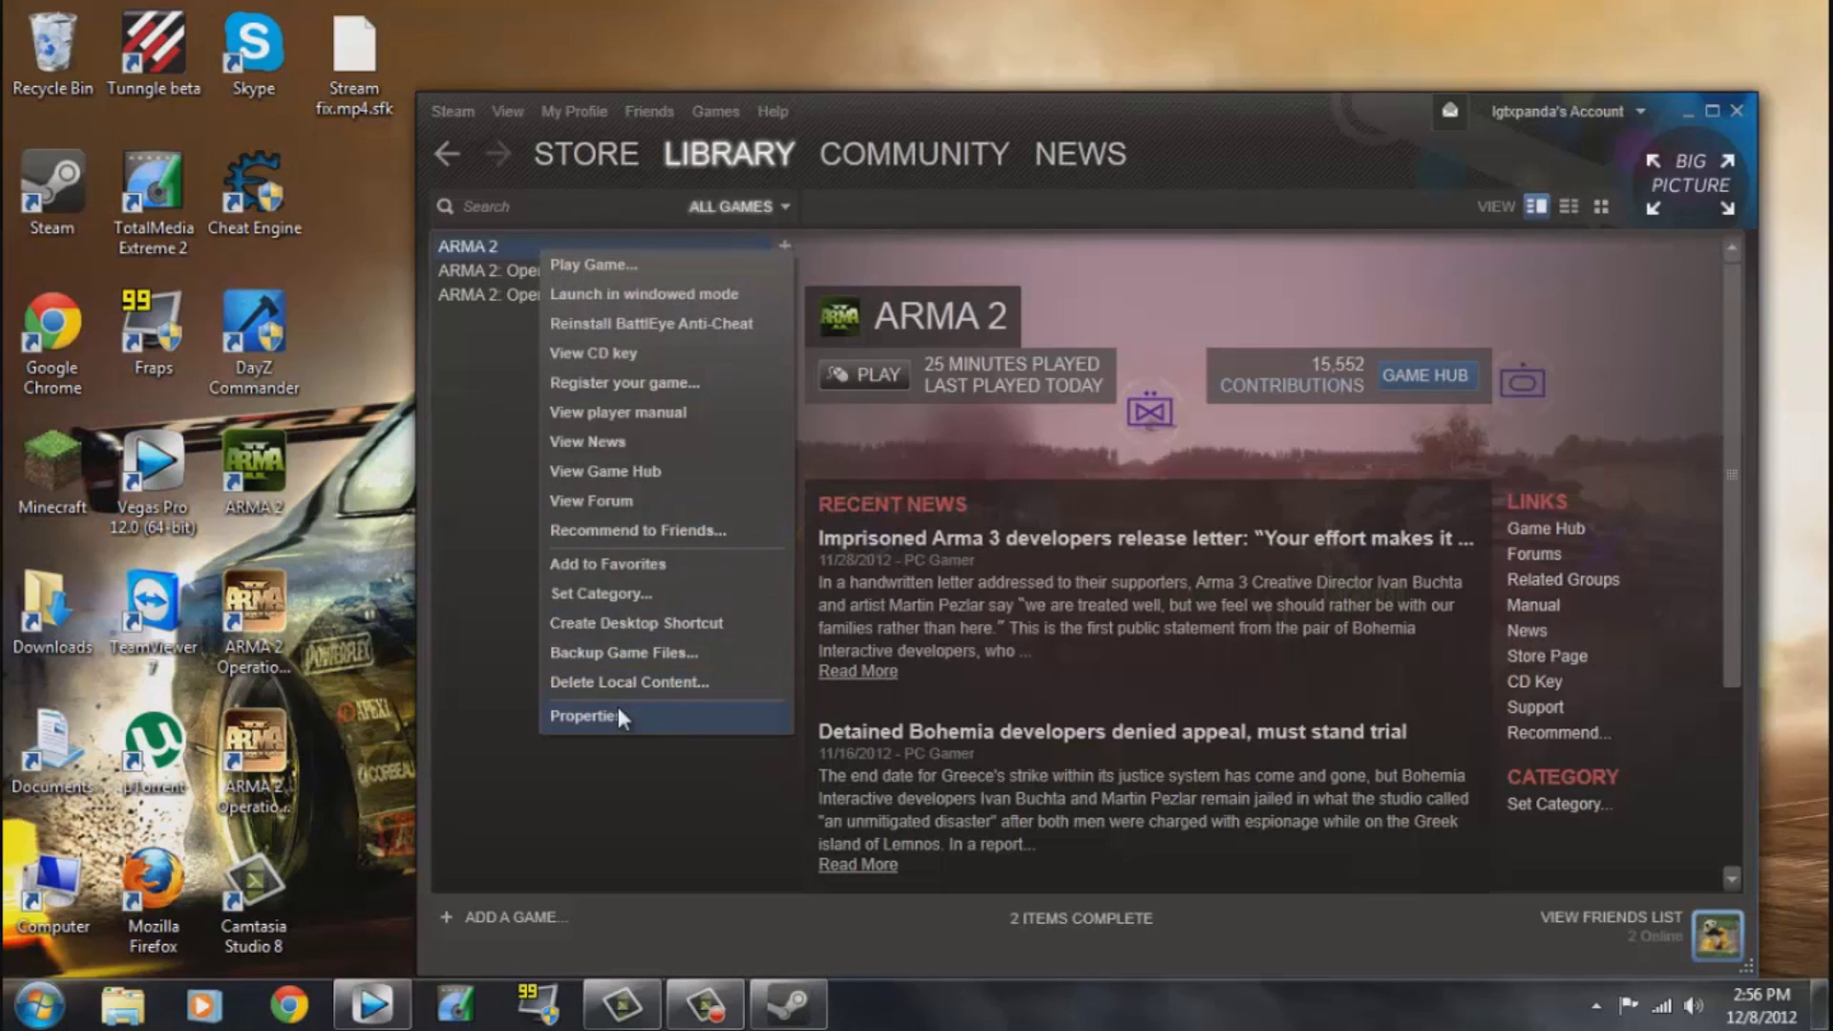
pyautogui.click(525, 334)
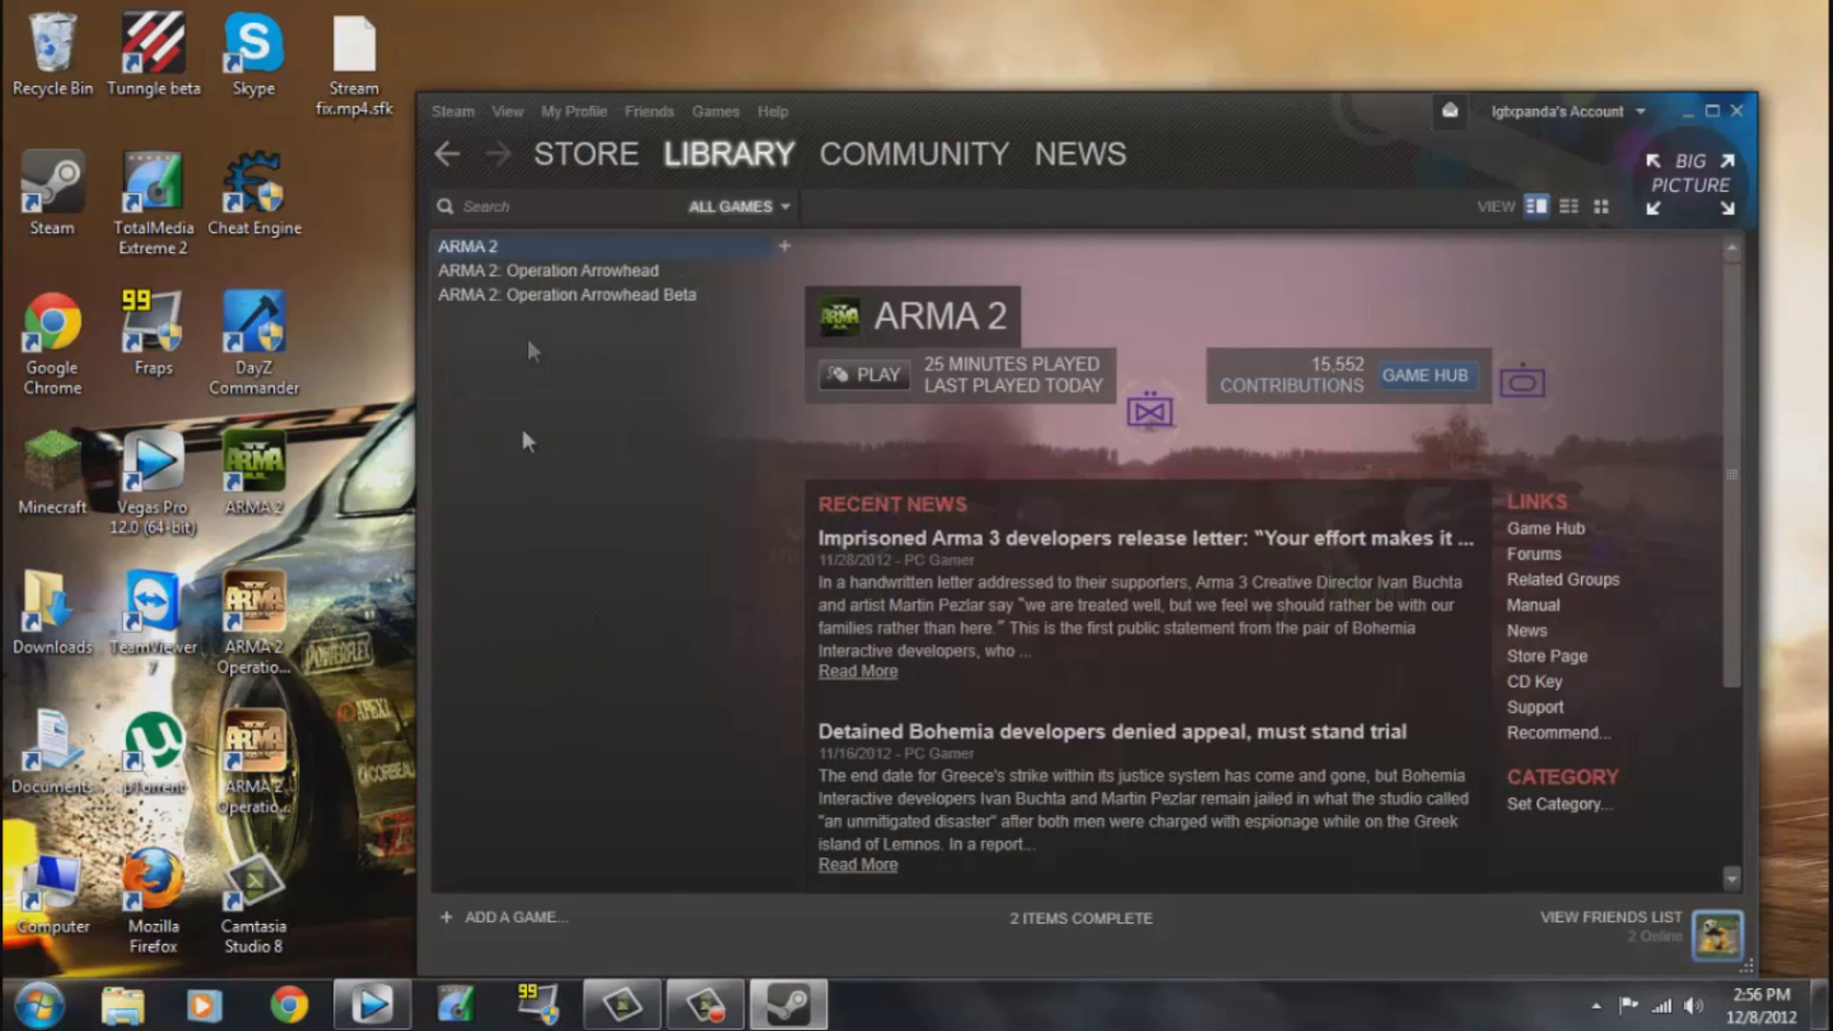
pyautogui.rightClick(566, 270)
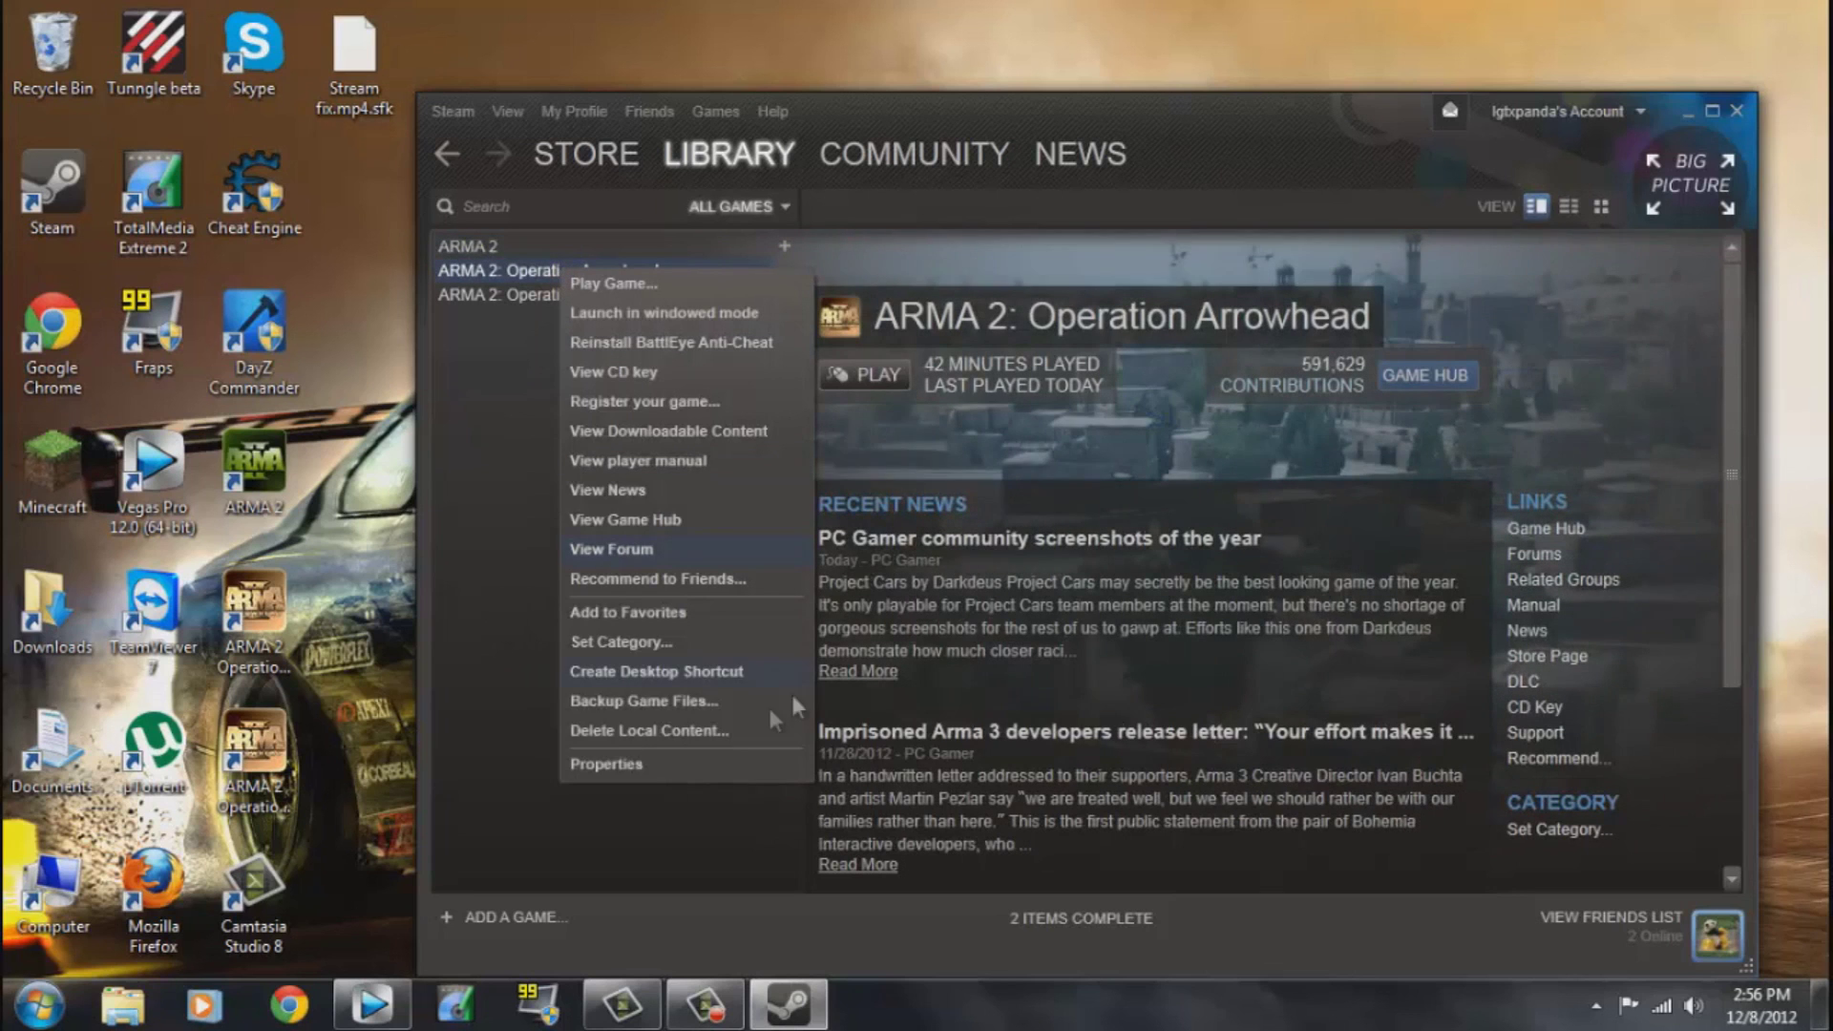
pyautogui.click(473, 668)
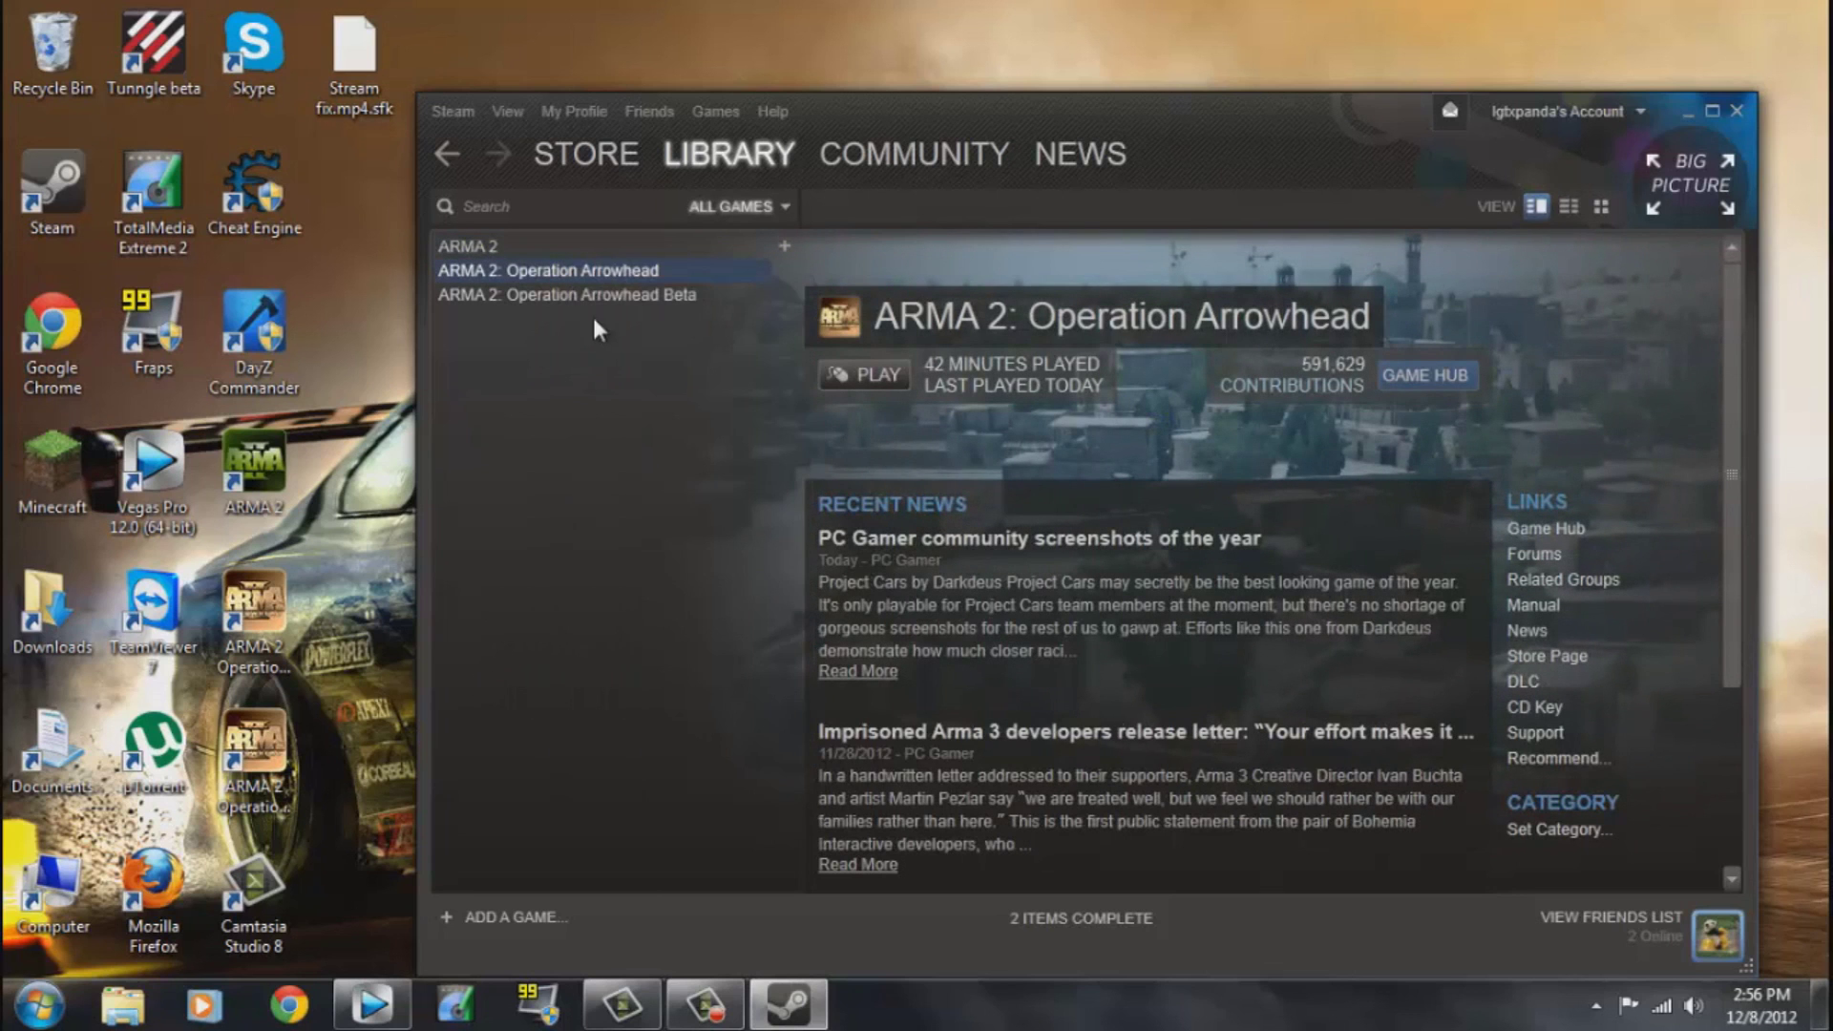
pyautogui.rightClick(611, 294)
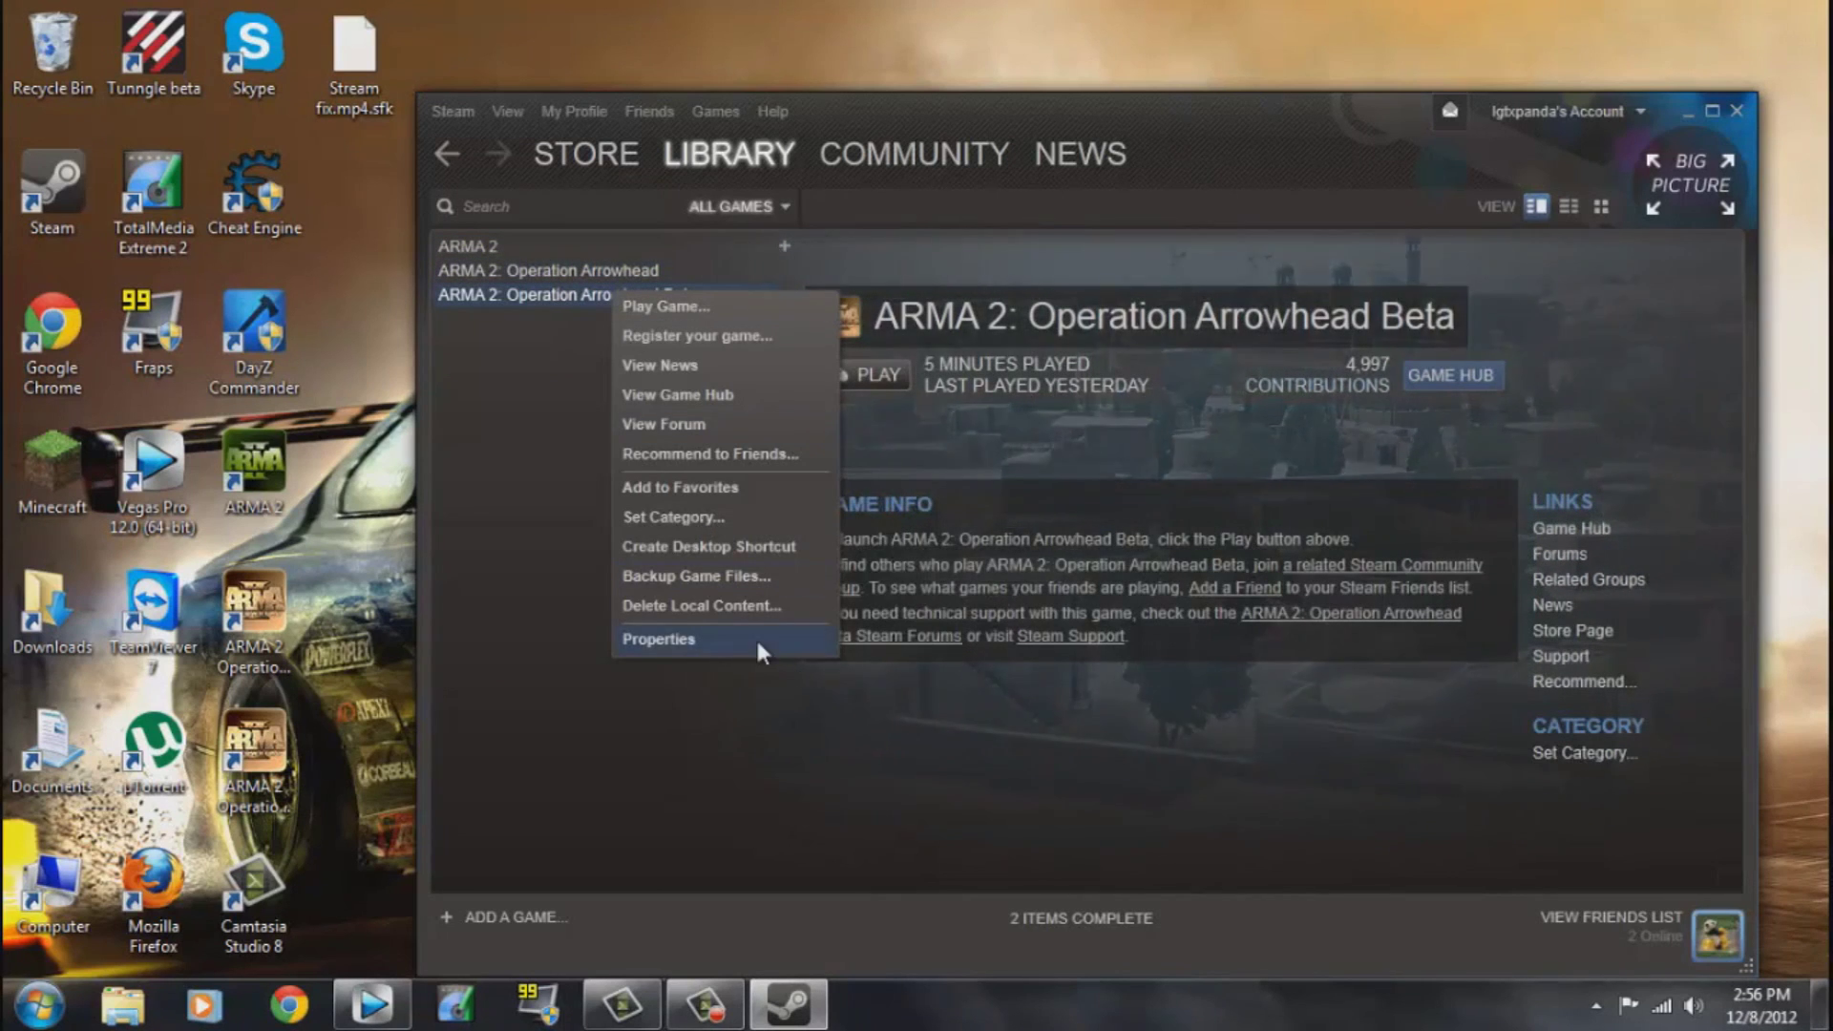
pyautogui.click(513, 576)
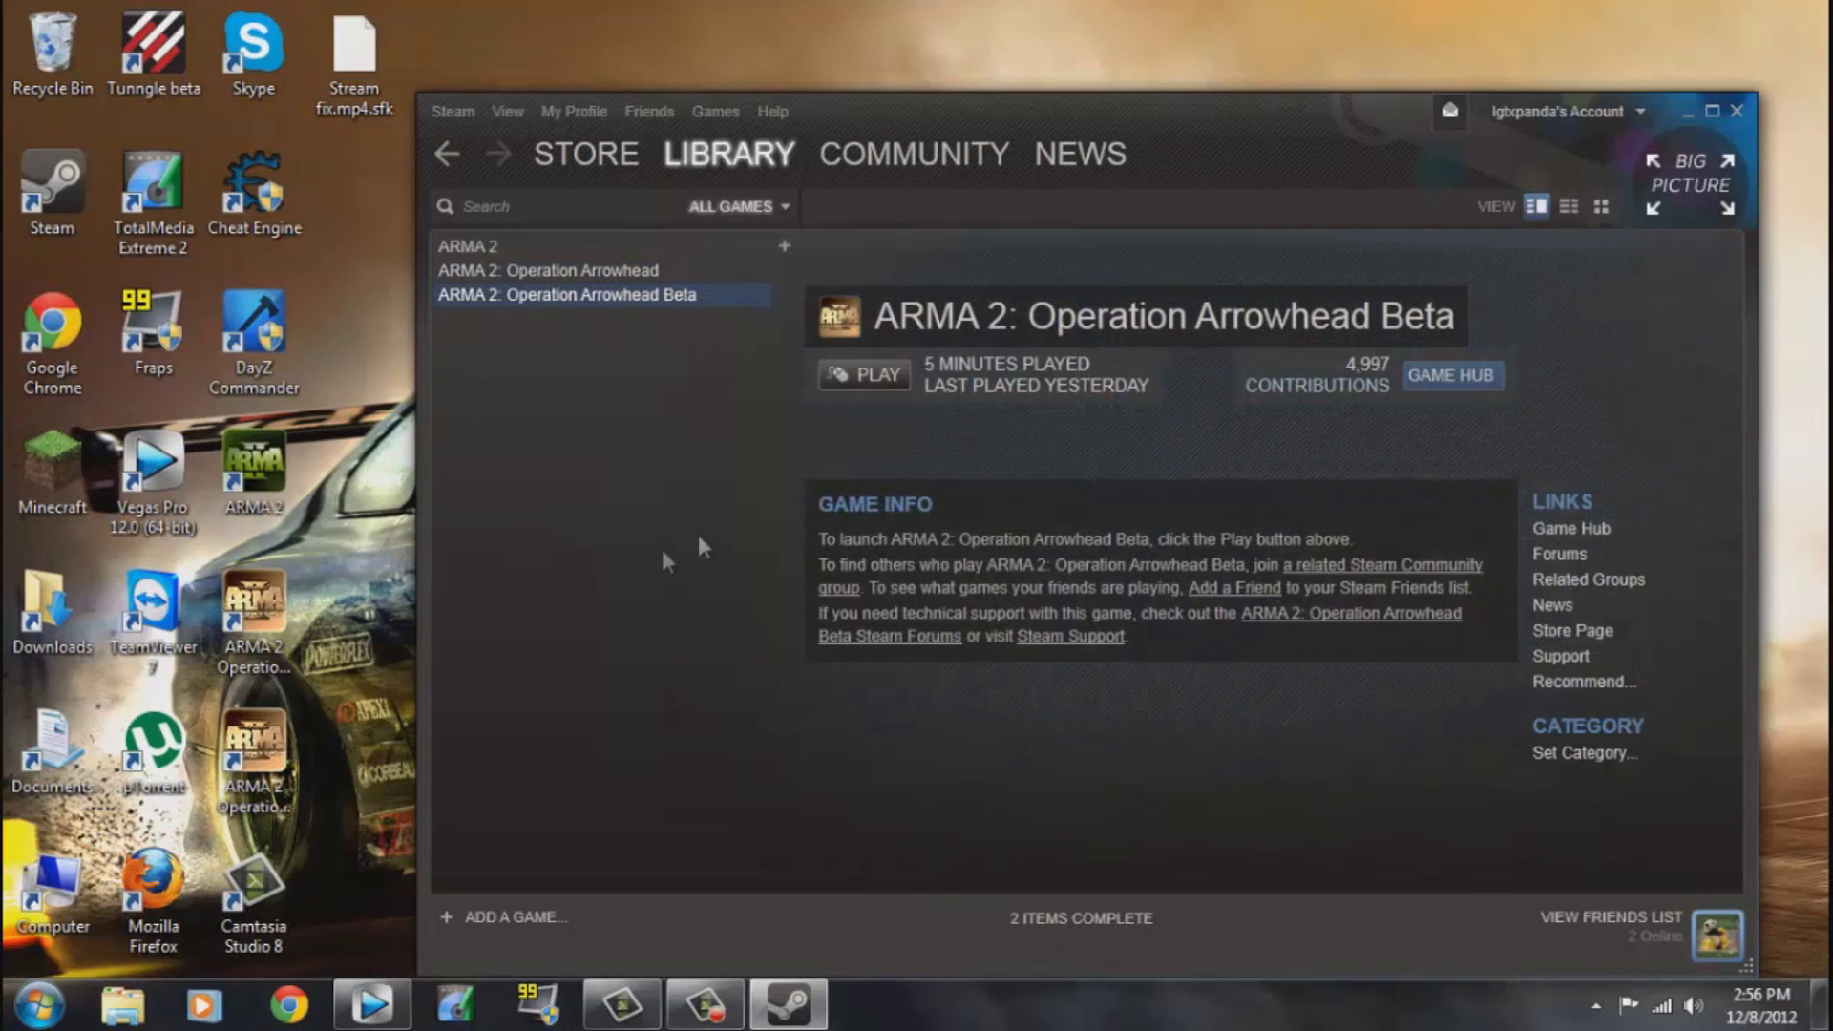
pyautogui.click(1743, 107)
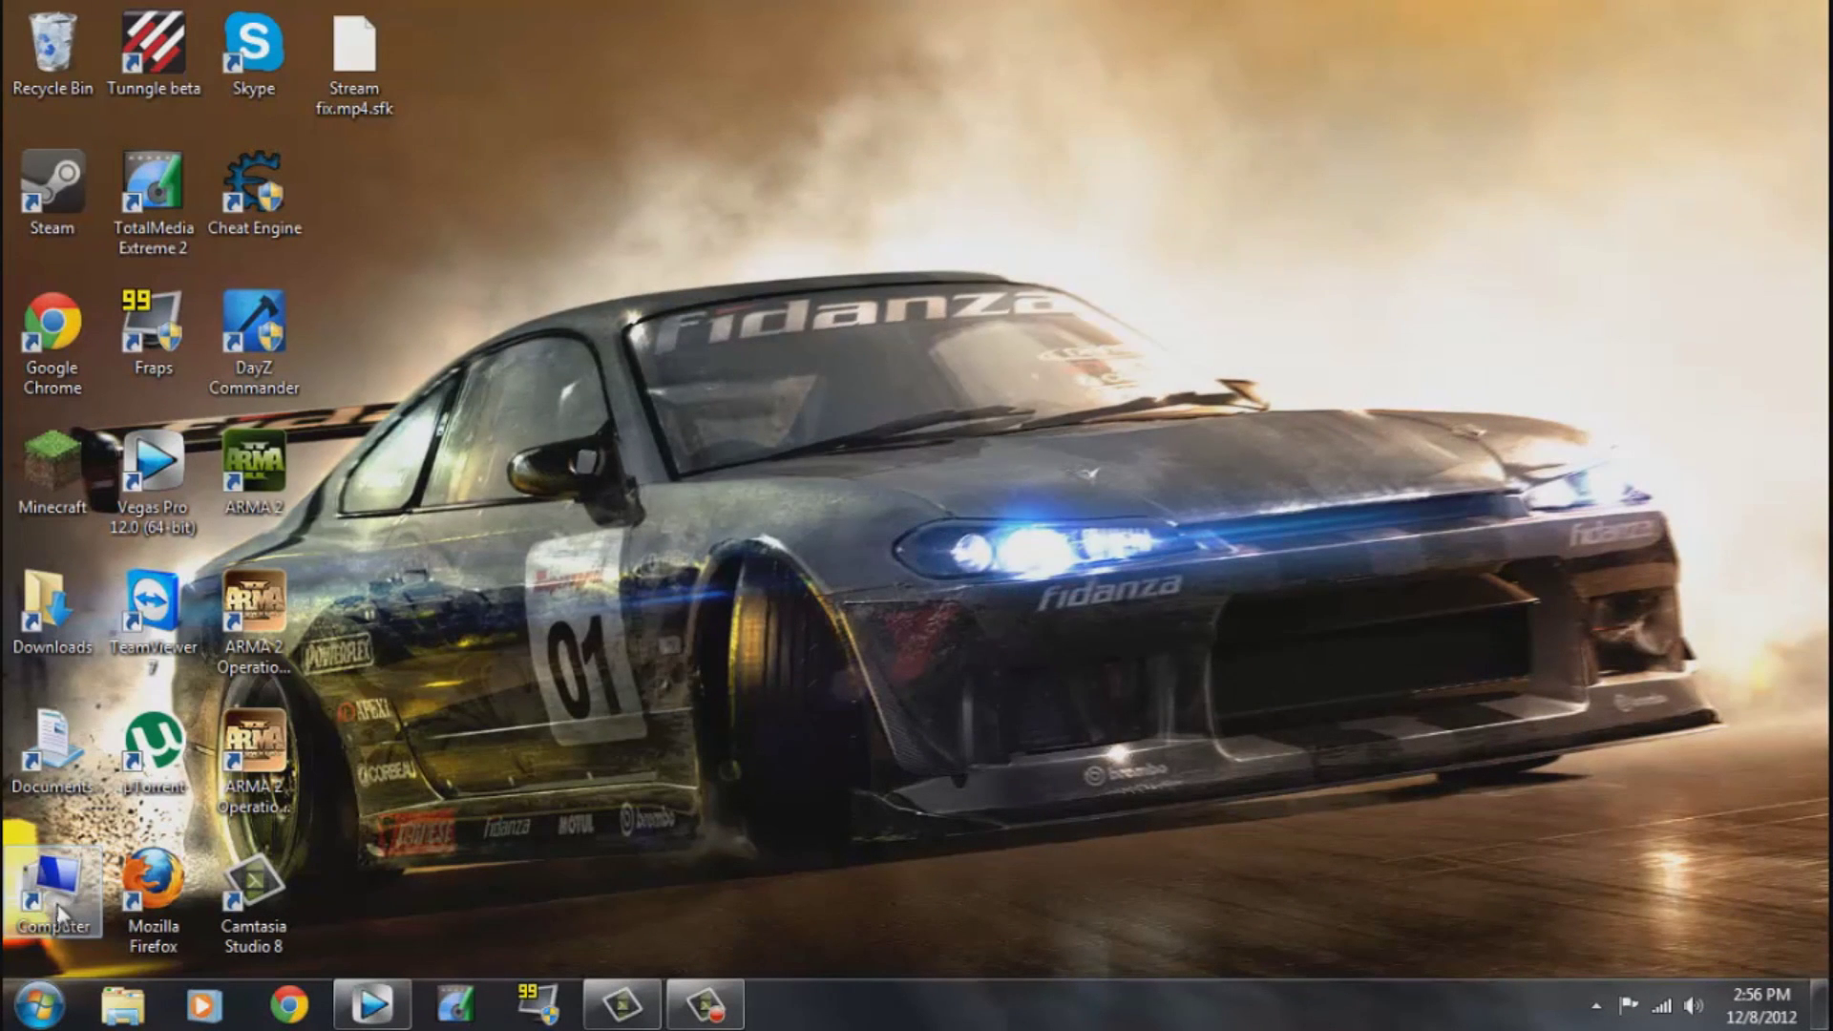
# Switch to Windows Explorer and browse to the Program Files (x86) folder on the Windows (C:) drive.
pyautogui.doubleClick(55, 903)
pyautogui.click(592, 425)
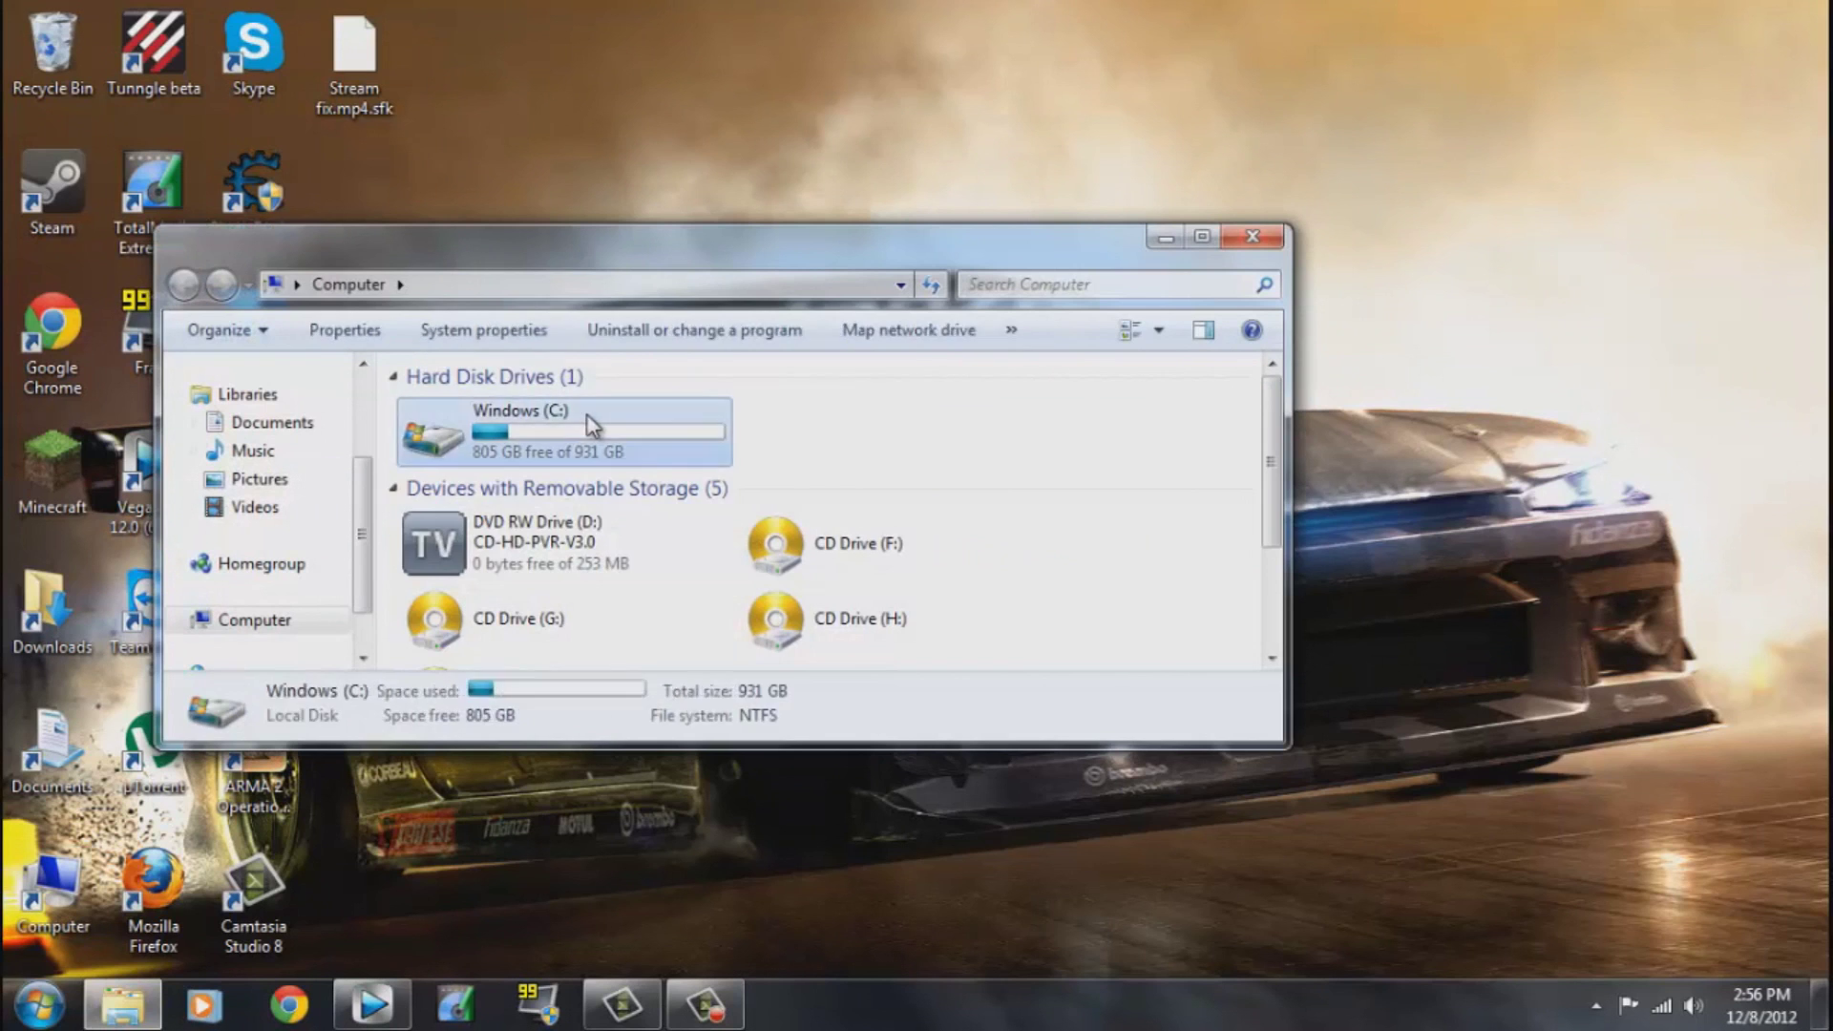
pyautogui.doubleClick(589, 421)
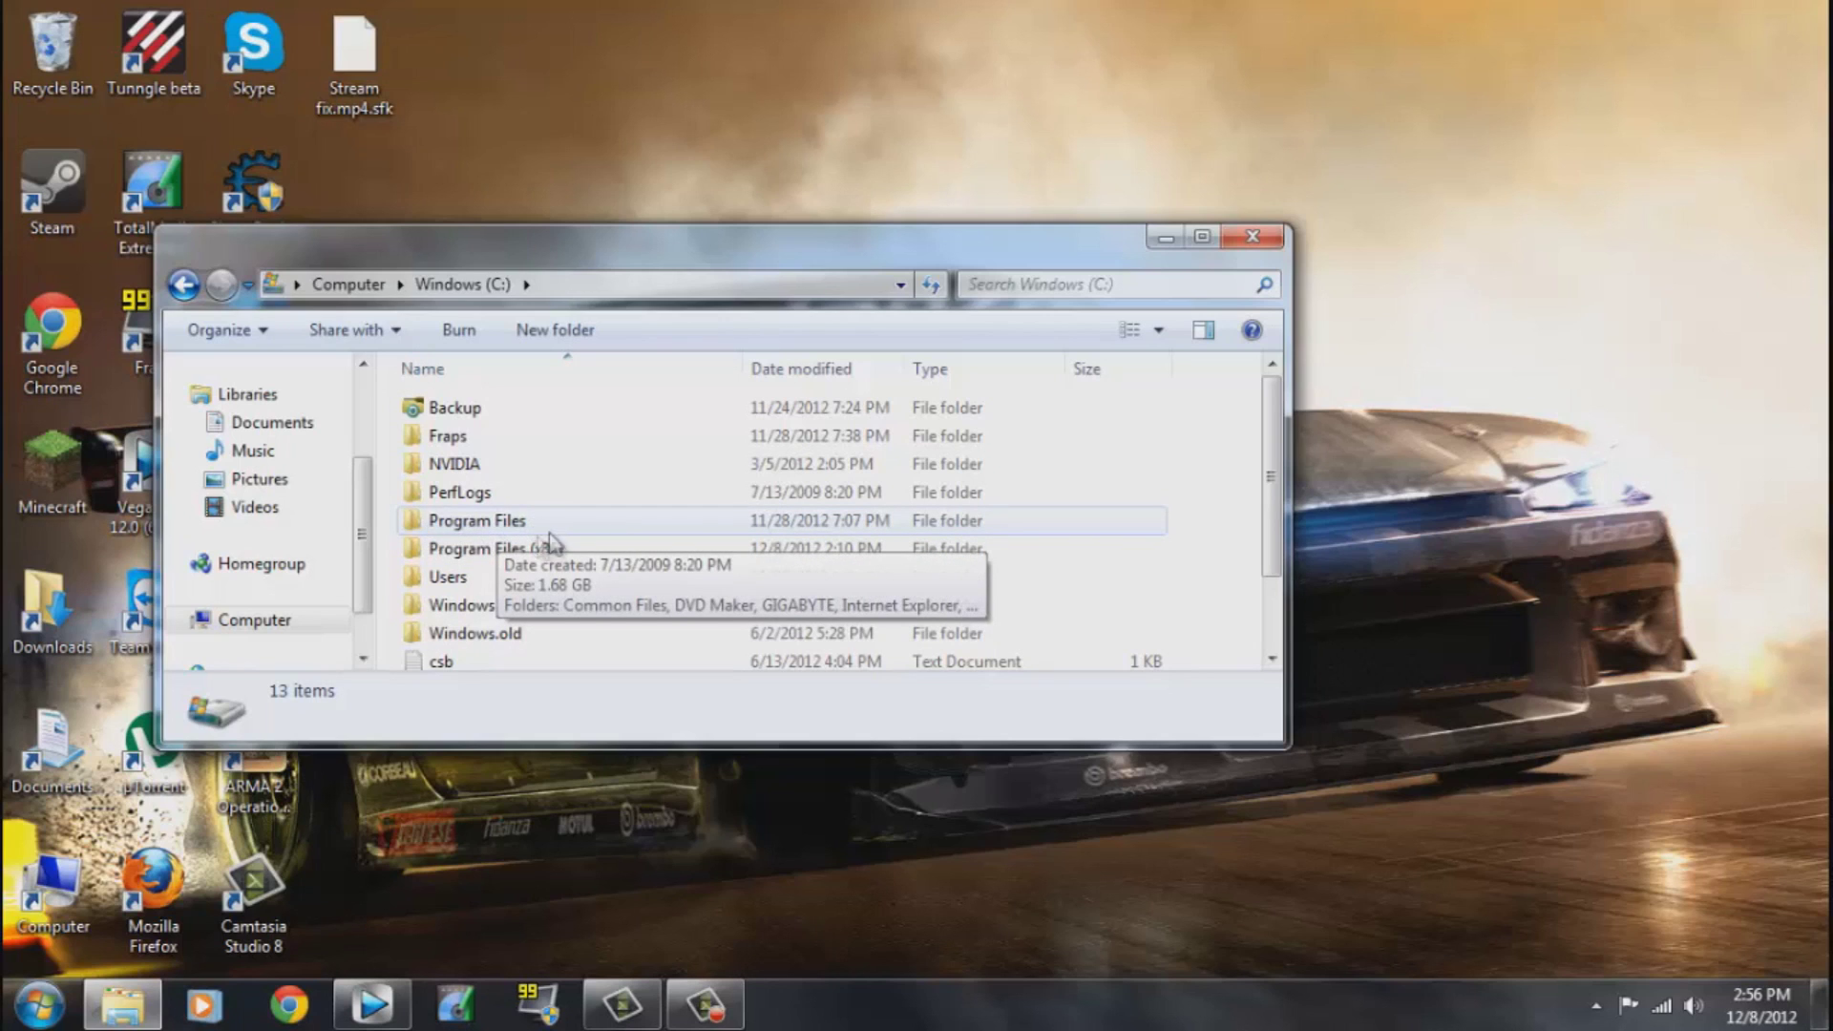
pyautogui.click(498, 558)
pyautogui.doubleClick(542, 548)
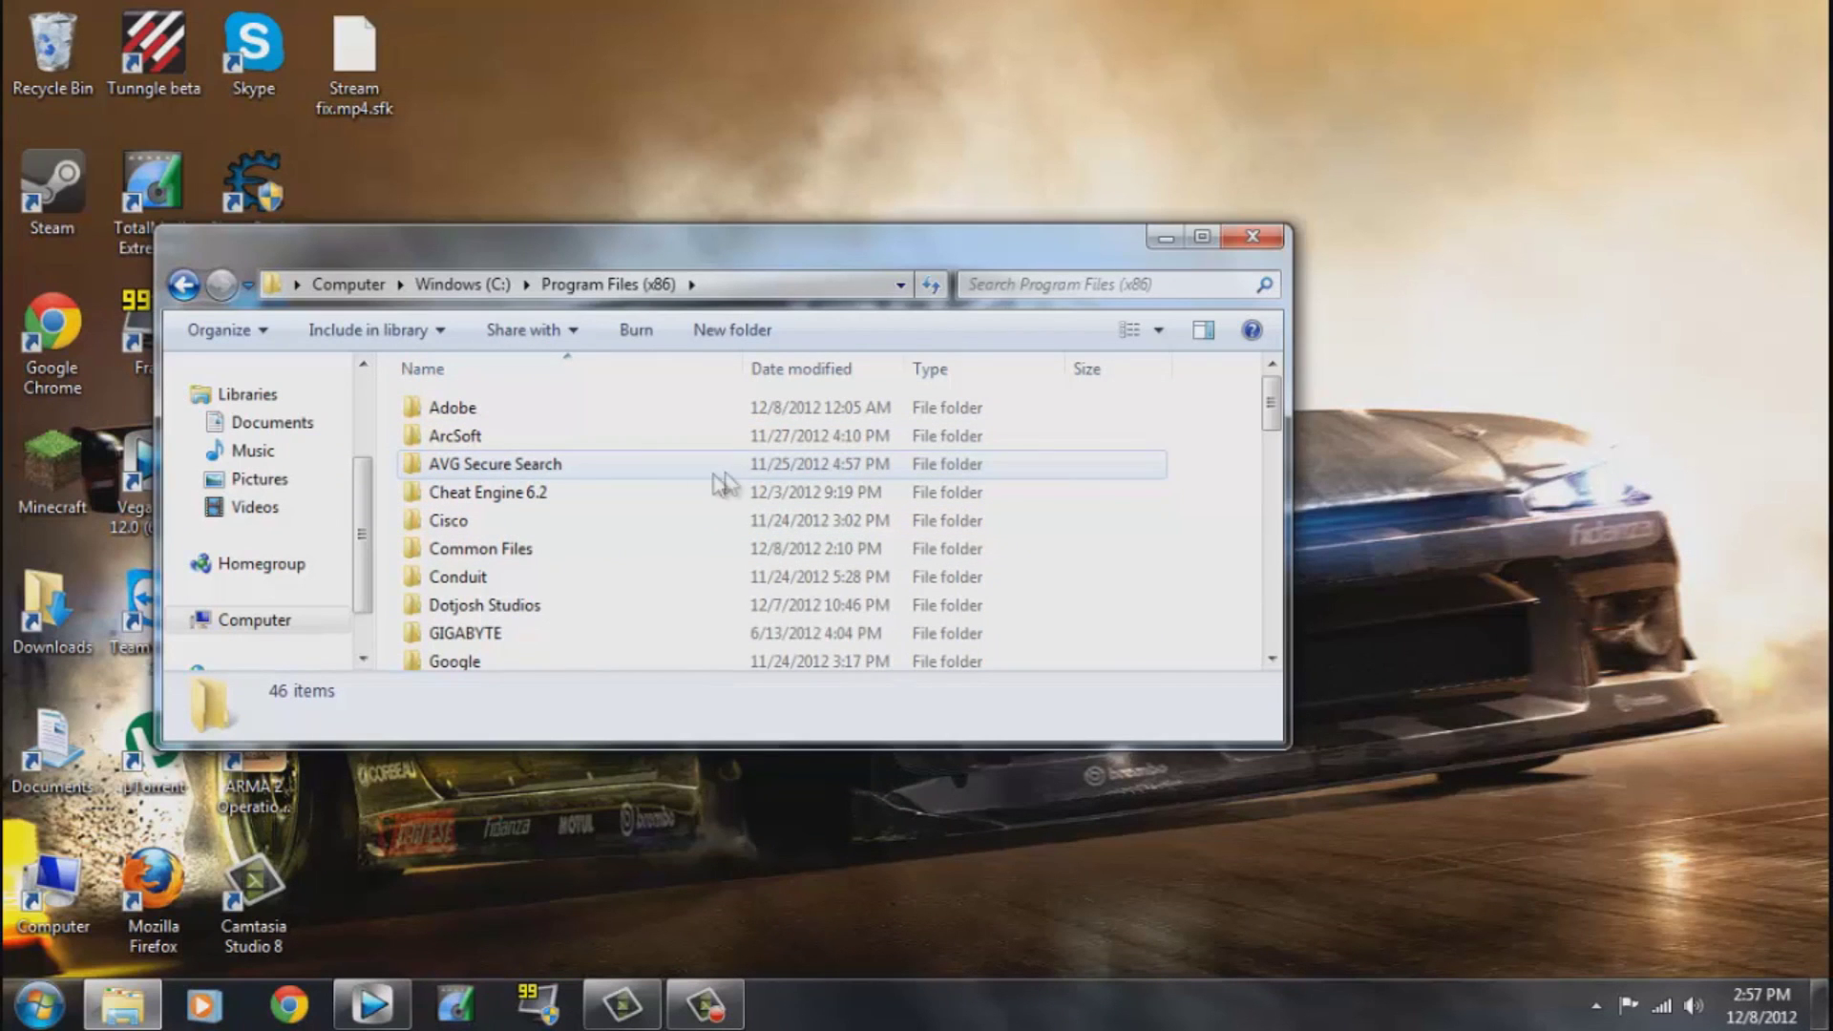
# Find and open the Steam folder inside Program Files (x86).
pyautogui.scroll(-10, 658, 573)
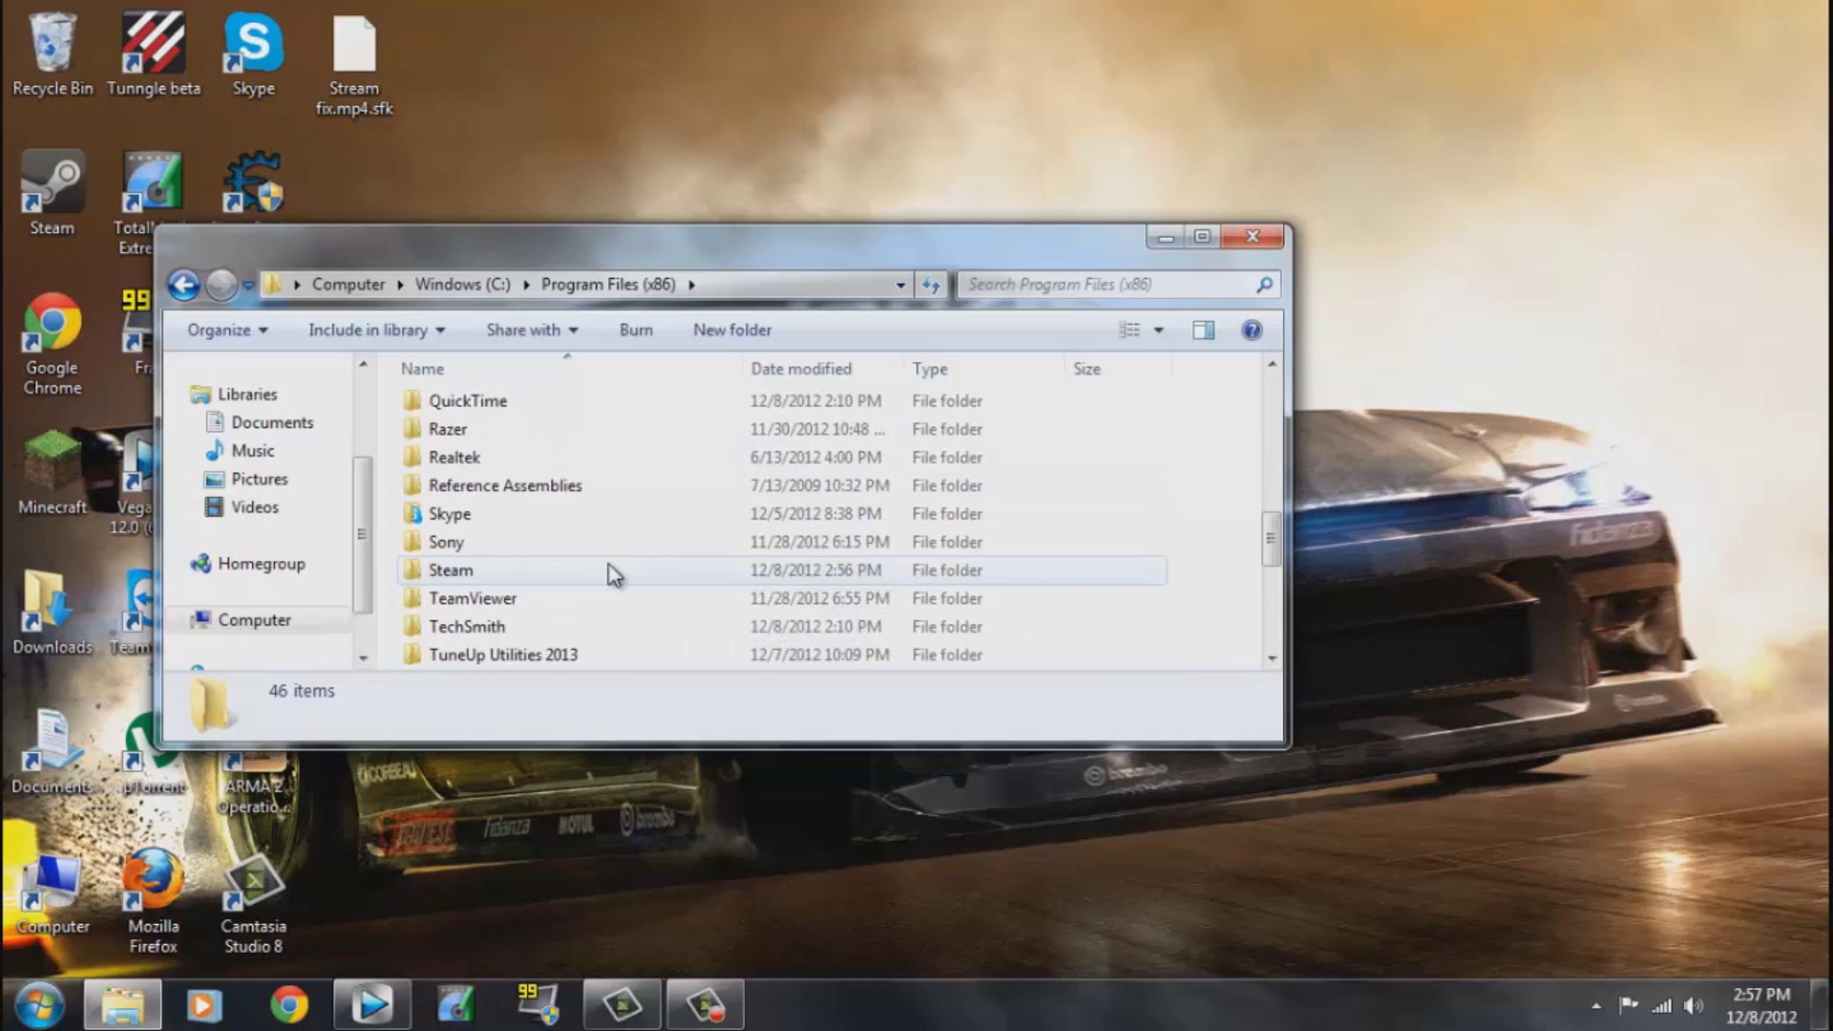
pyautogui.moveTo(614, 573)
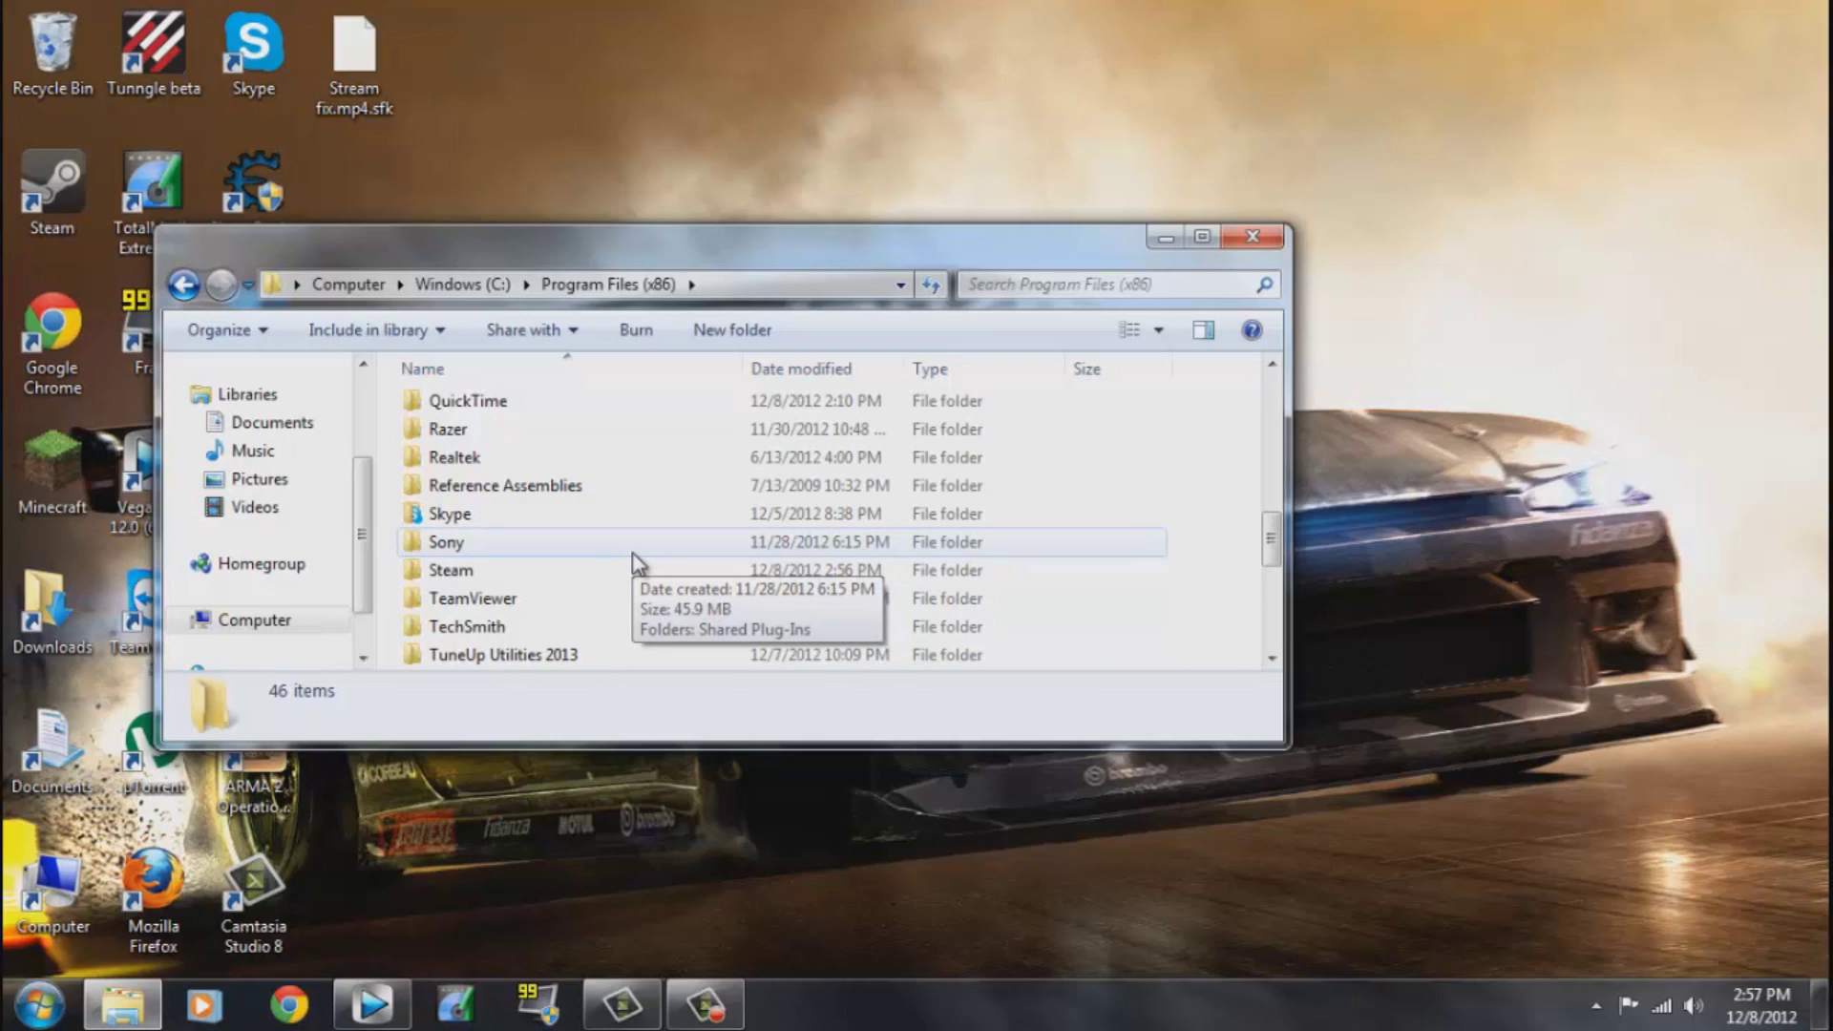
pyautogui.scroll(8, 512, 577)
pyautogui.scroll(-7, 573, 549)
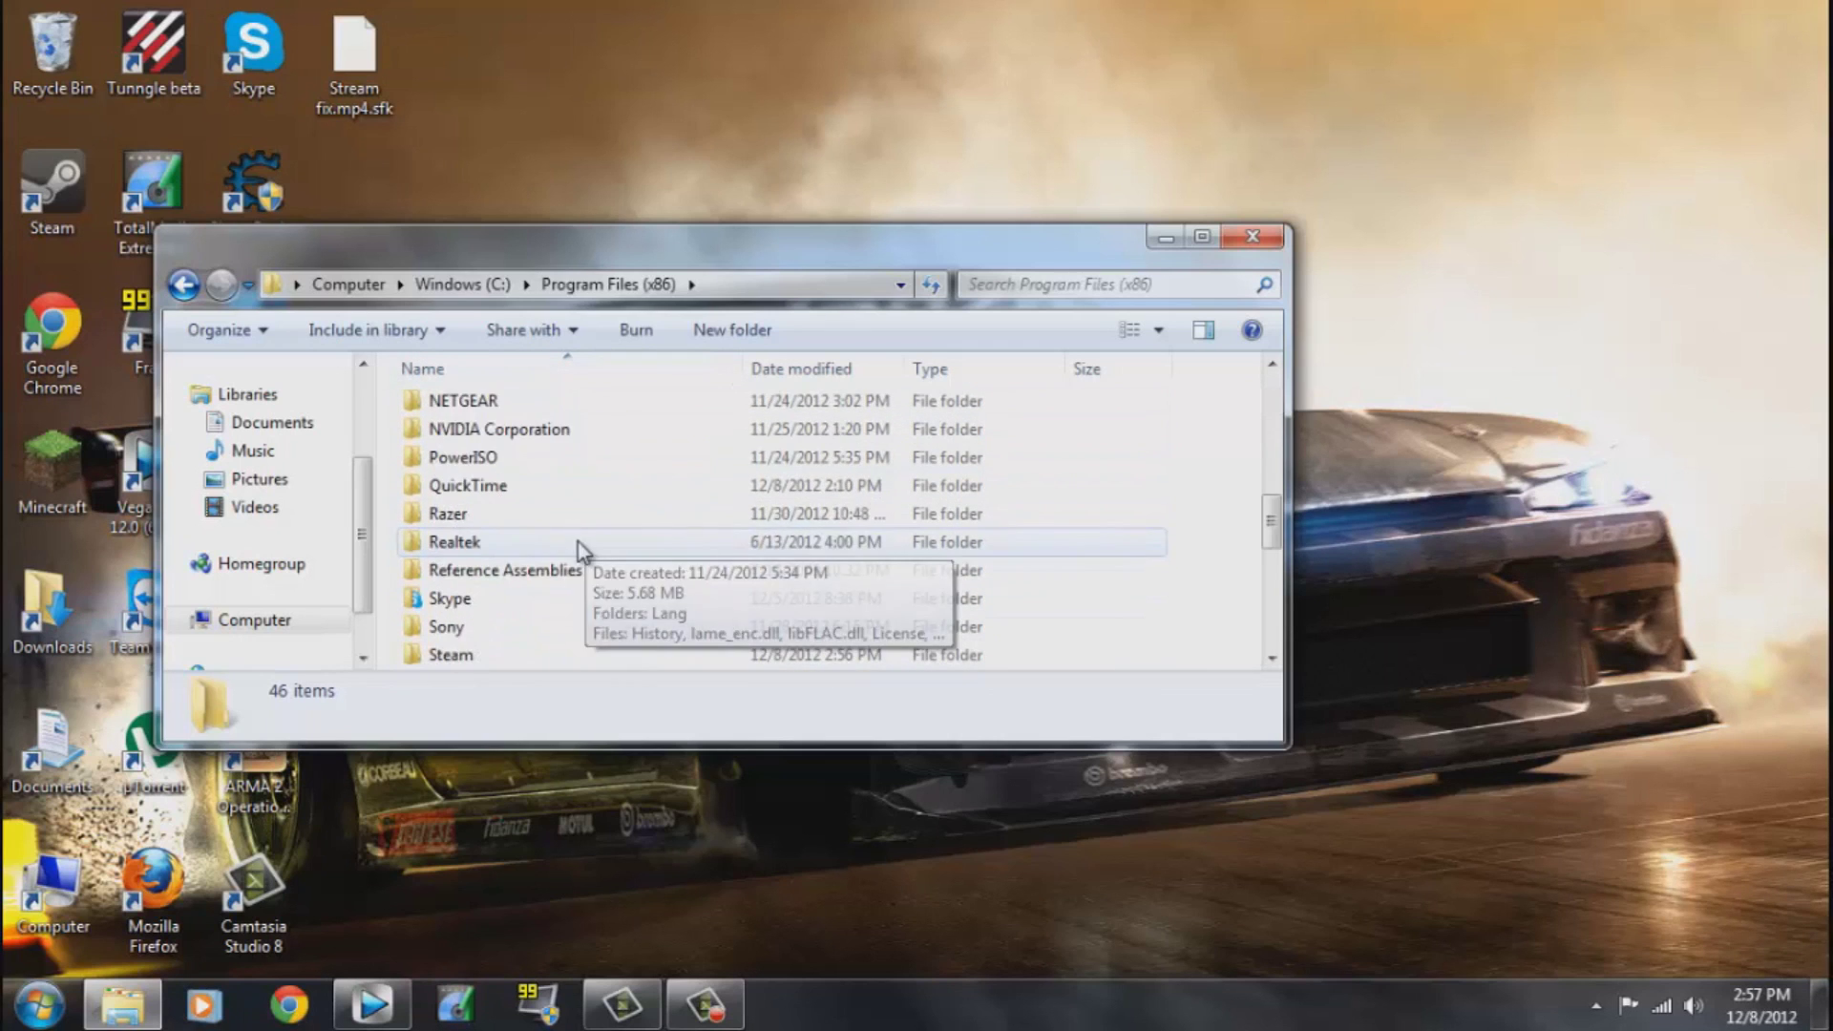
pyautogui.scroll(-3, 572, 535)
pyautogui.scroll(1, 557, 489)
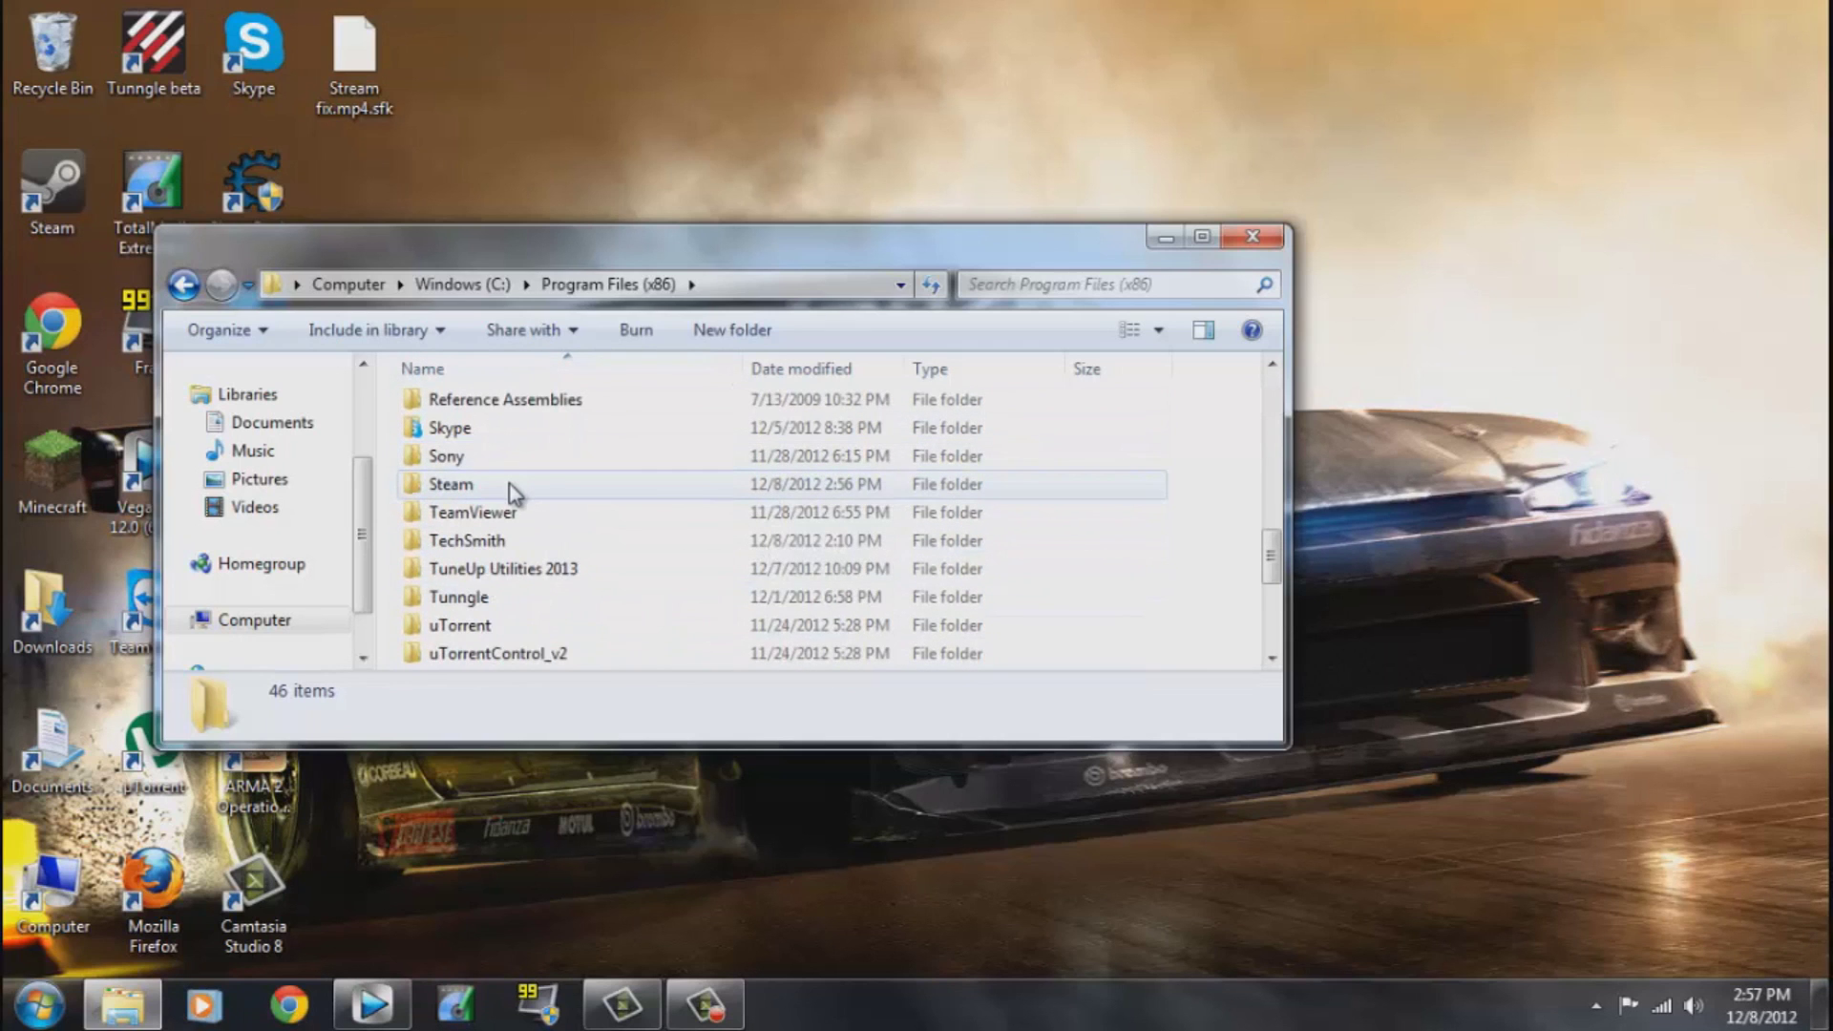
pyautogui.doubleClick(513, 492)
# Locate the Arma 2 and Arma 2 Operation Arrowhead folders in steamapps\common, and close the folder window.
pyautogui.scroll(-2, 491, 524)
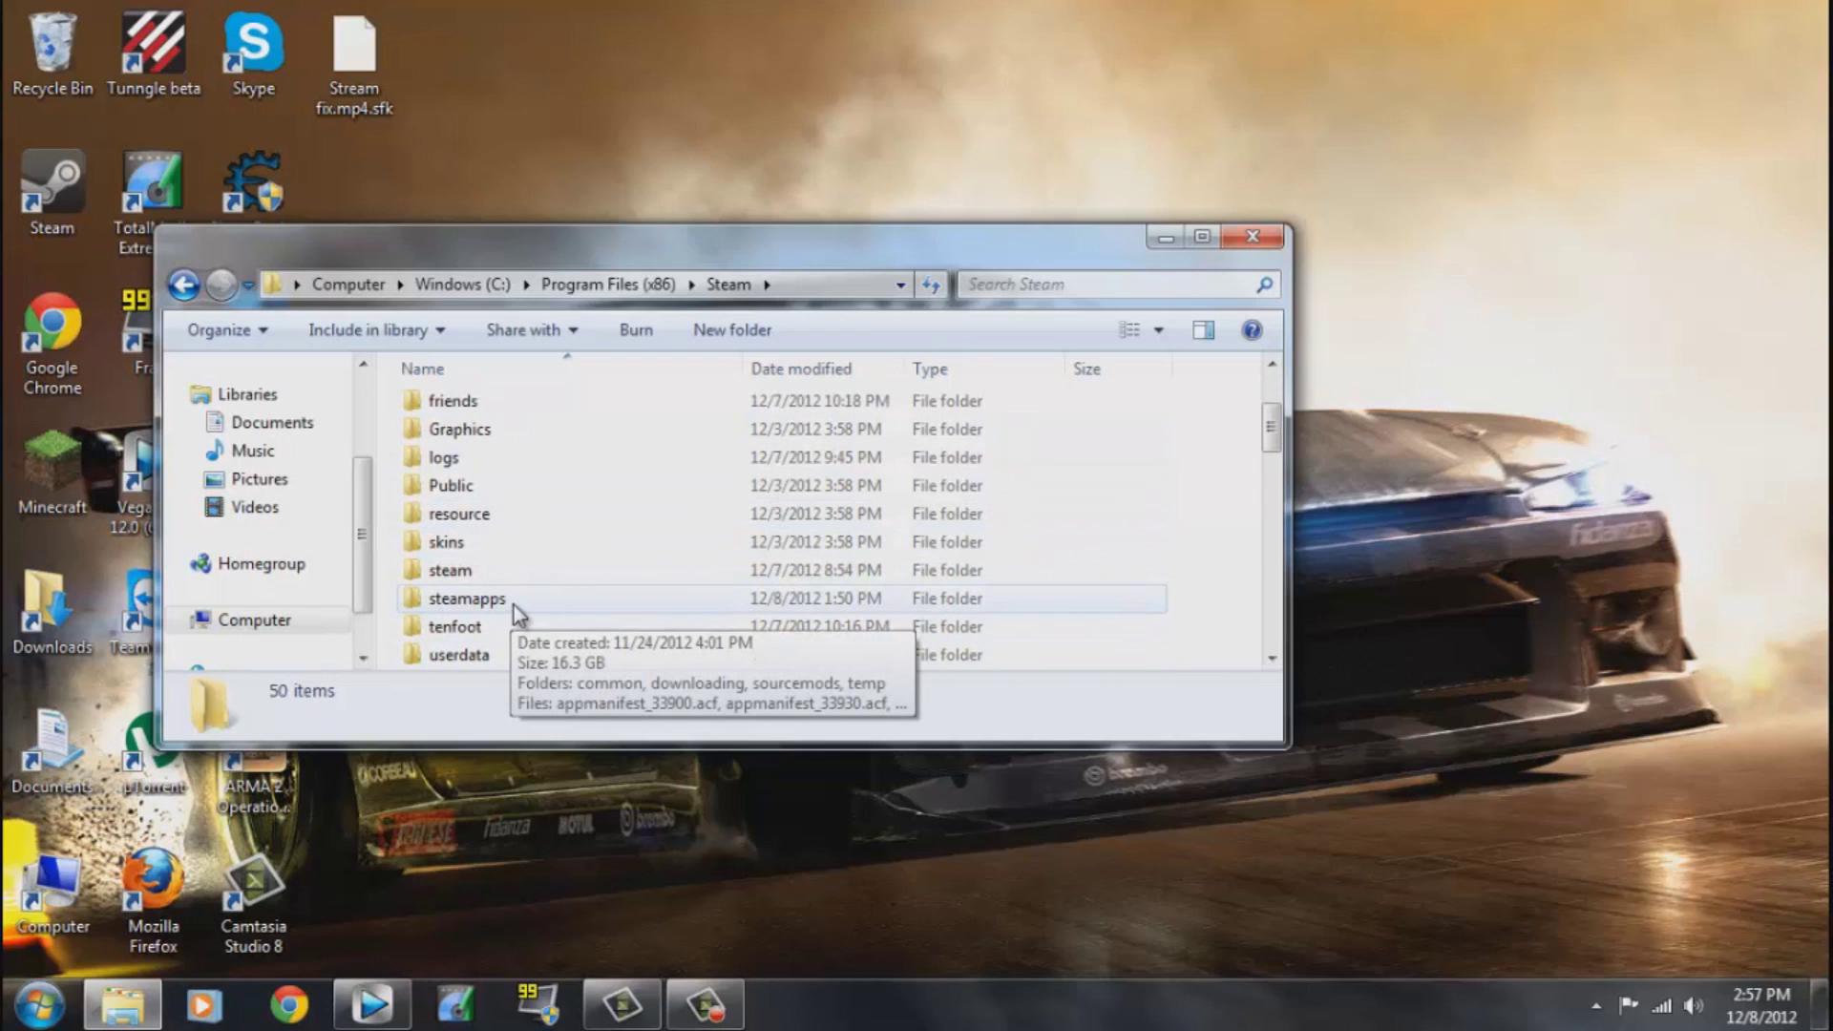
pyautogui.doubleClick(514, 601)
pyautogui.click(511, 411)
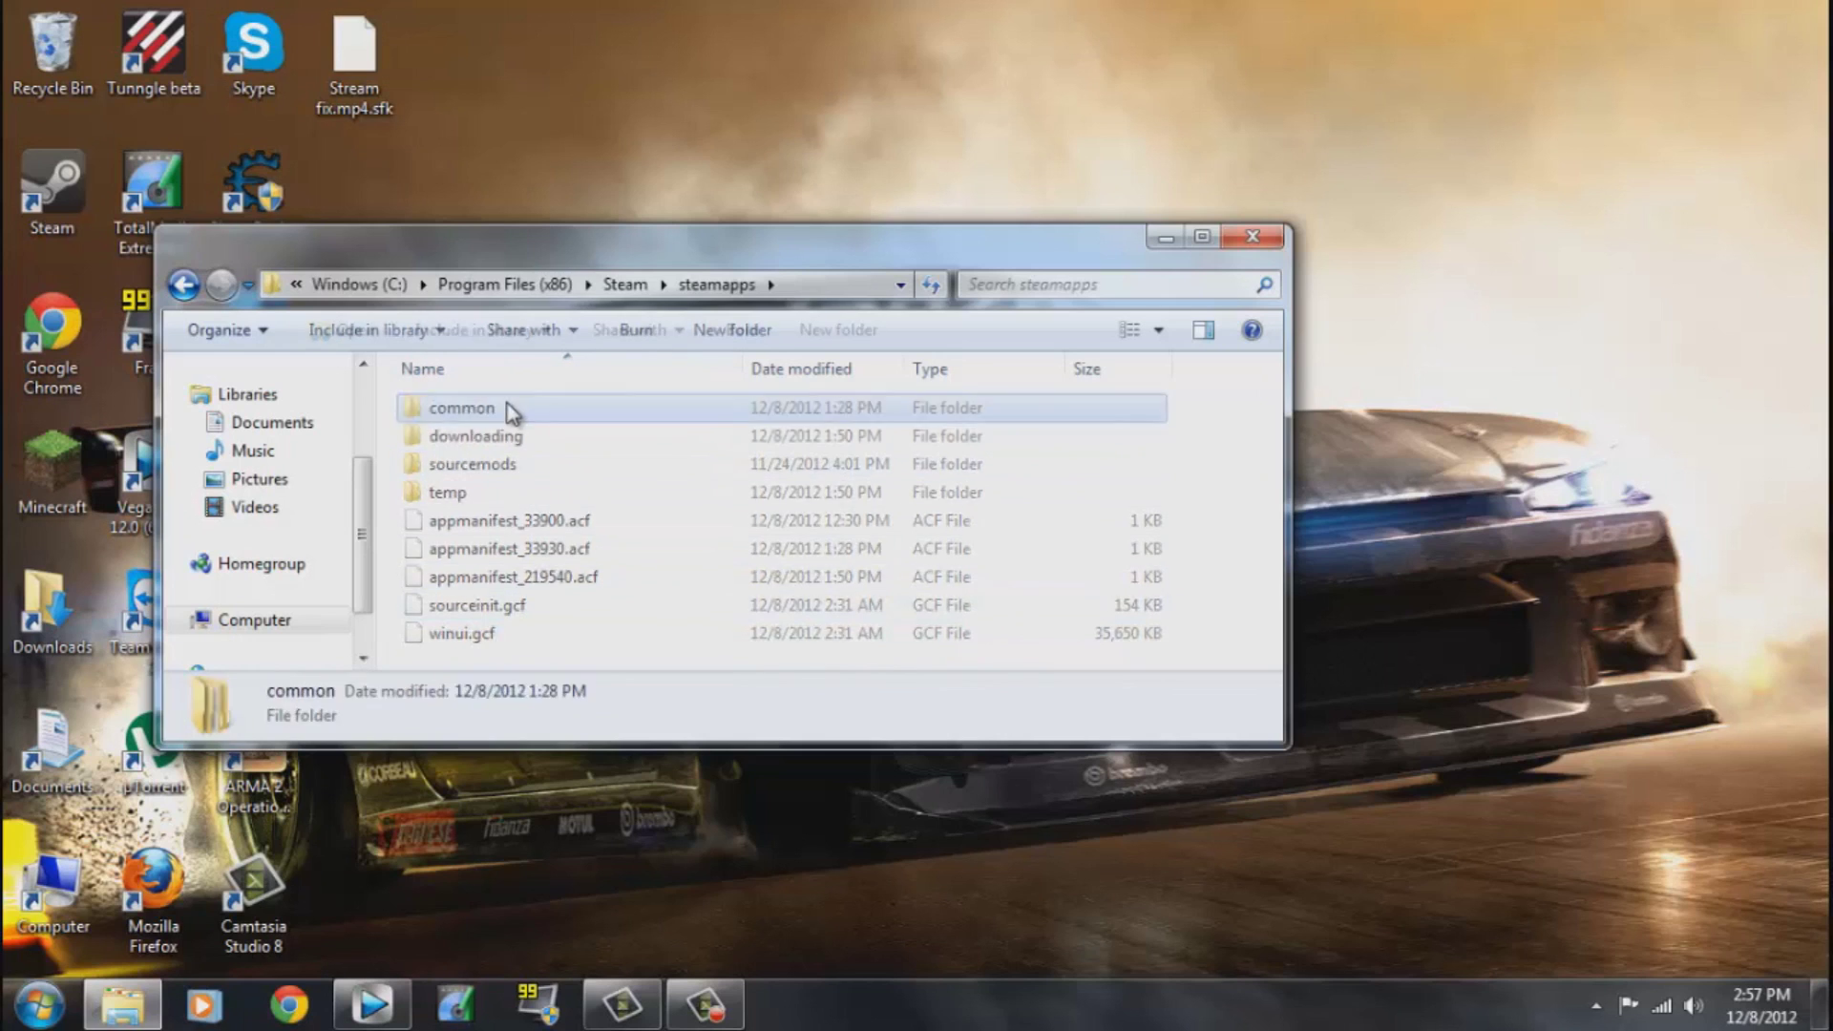
pyautogui.doubleClick(511, 410)
pyautogui.moveTo(496, 537); pyautogui.dragTo(524, 340)
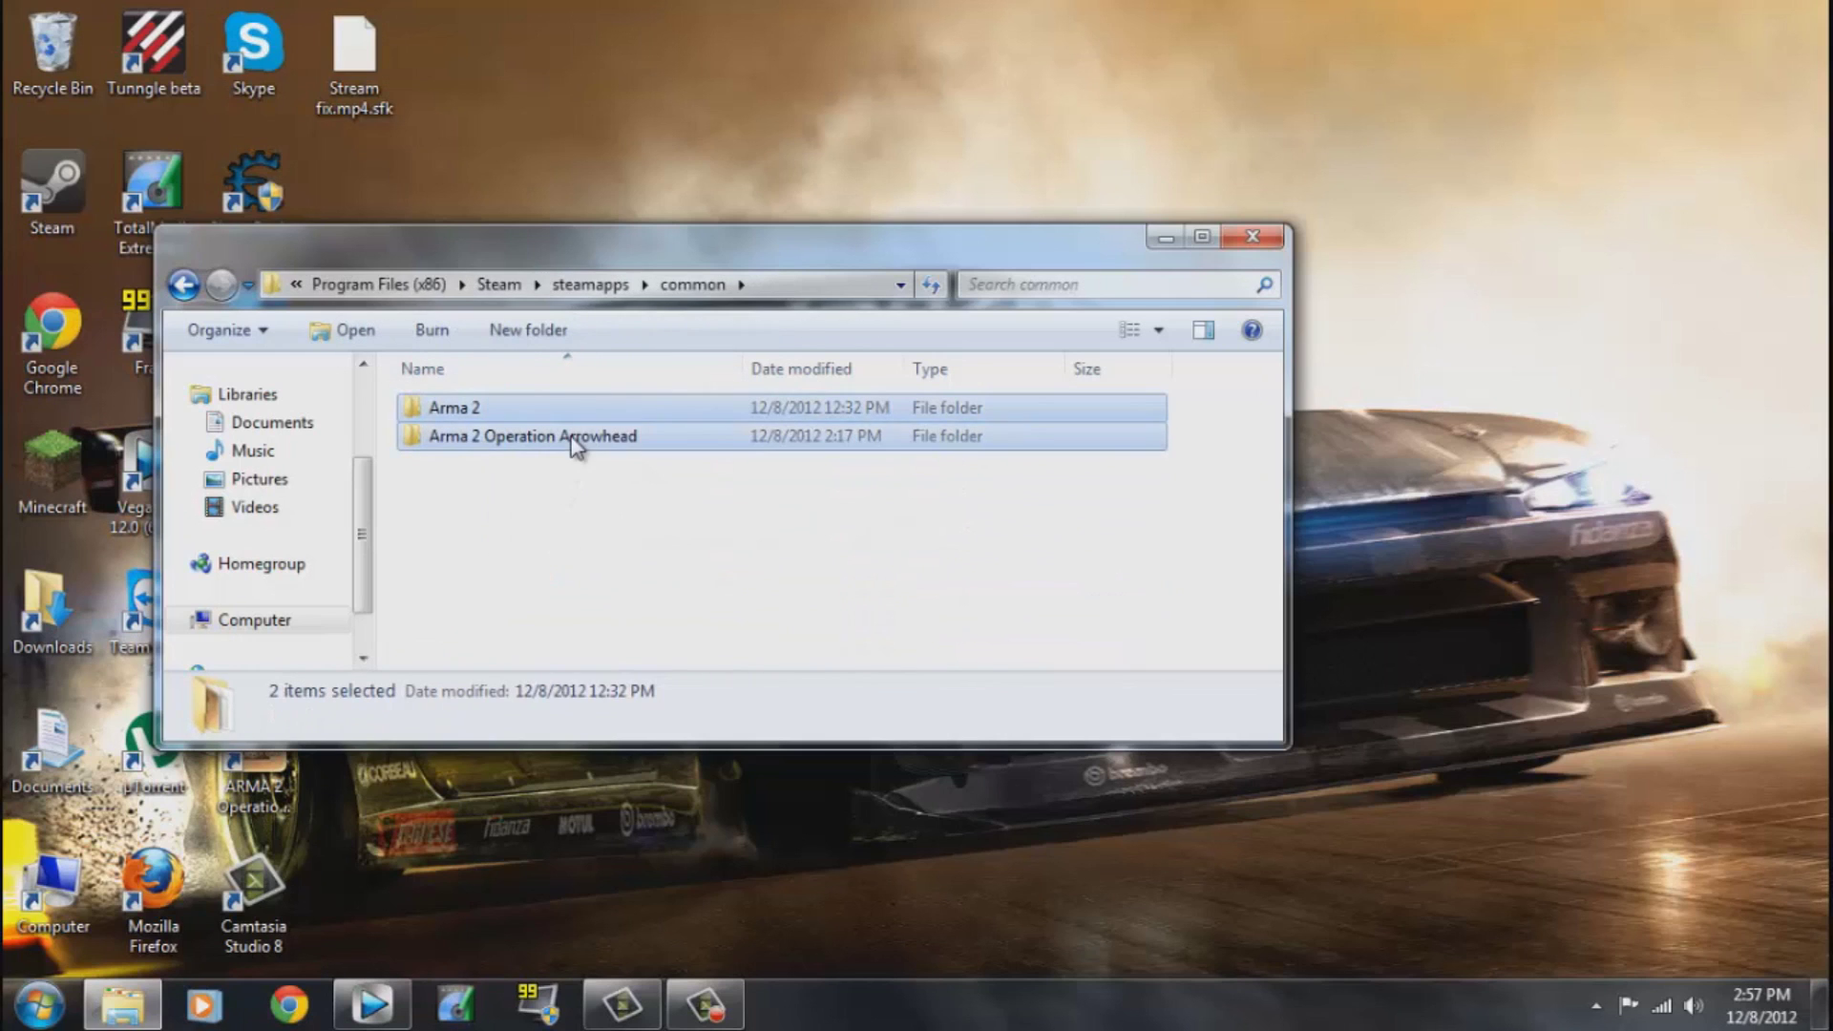
pyautogui.click(1243, 235)
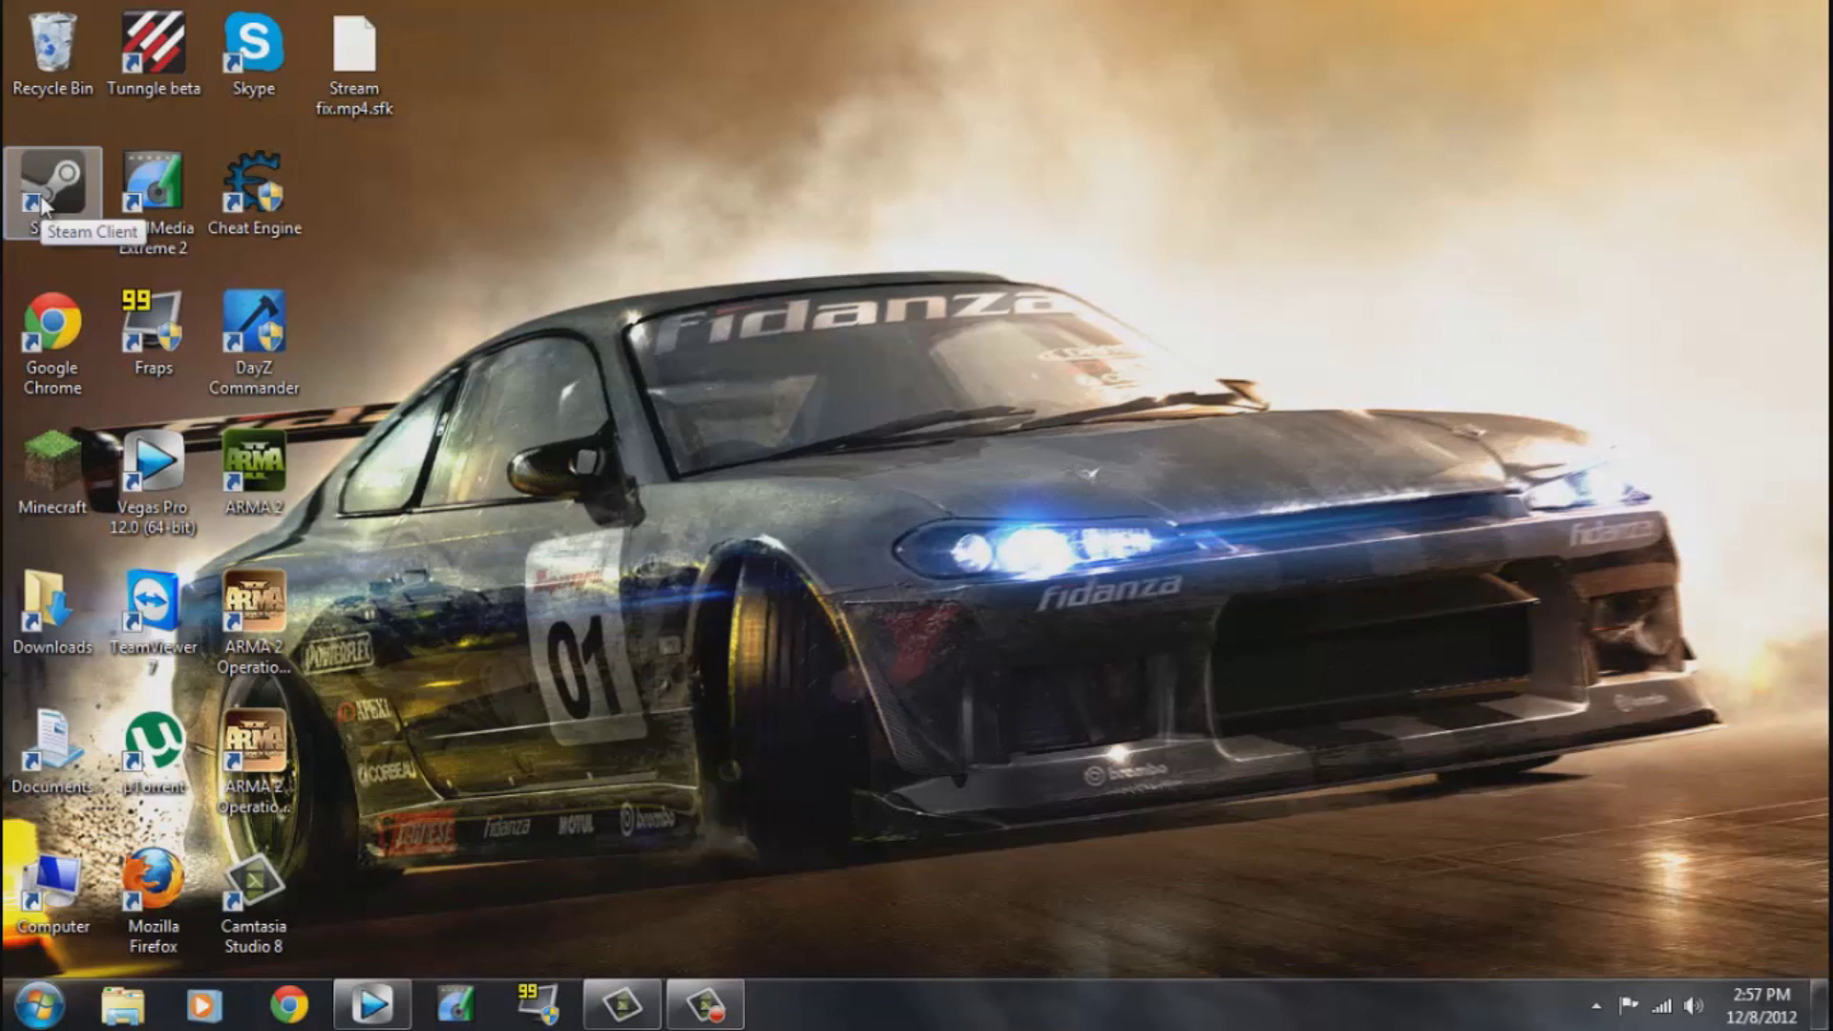
# Run Steam as administrator and view the ARMA 2 library page, closing Steam when done.
pyautogui.rightClick(73, 173)
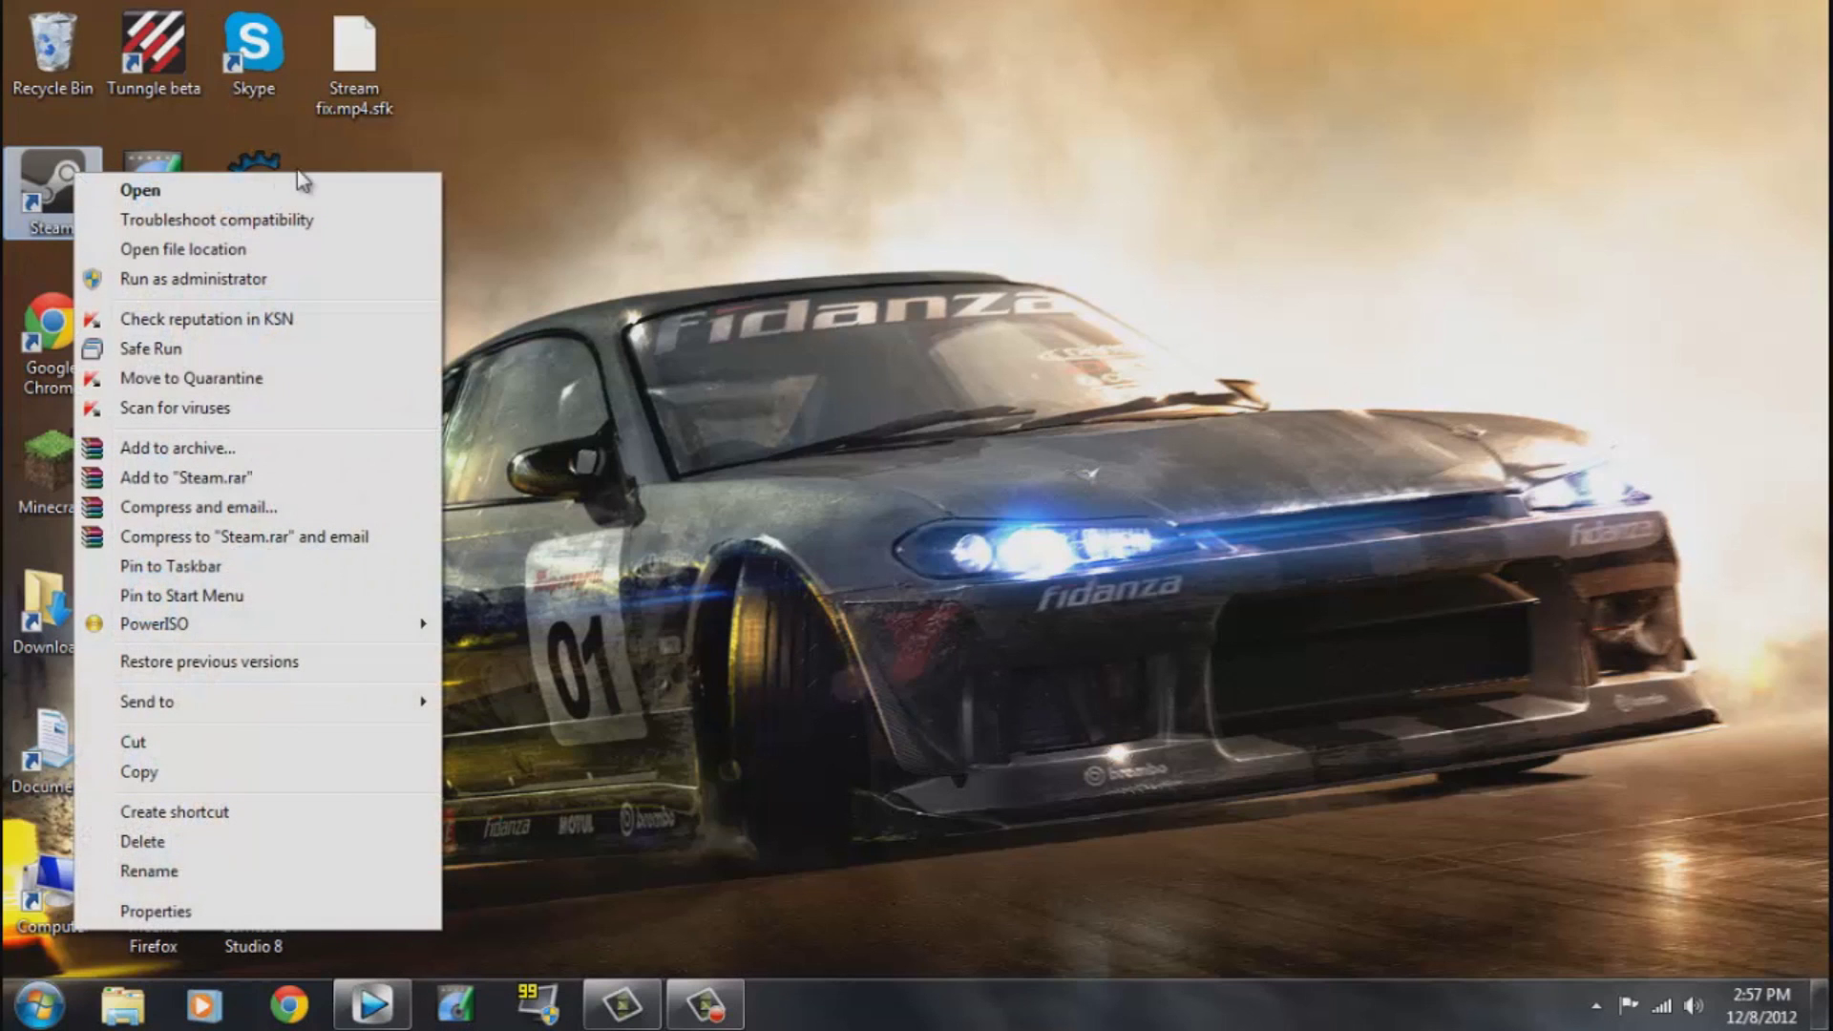
pyautogui.click(193, 279)
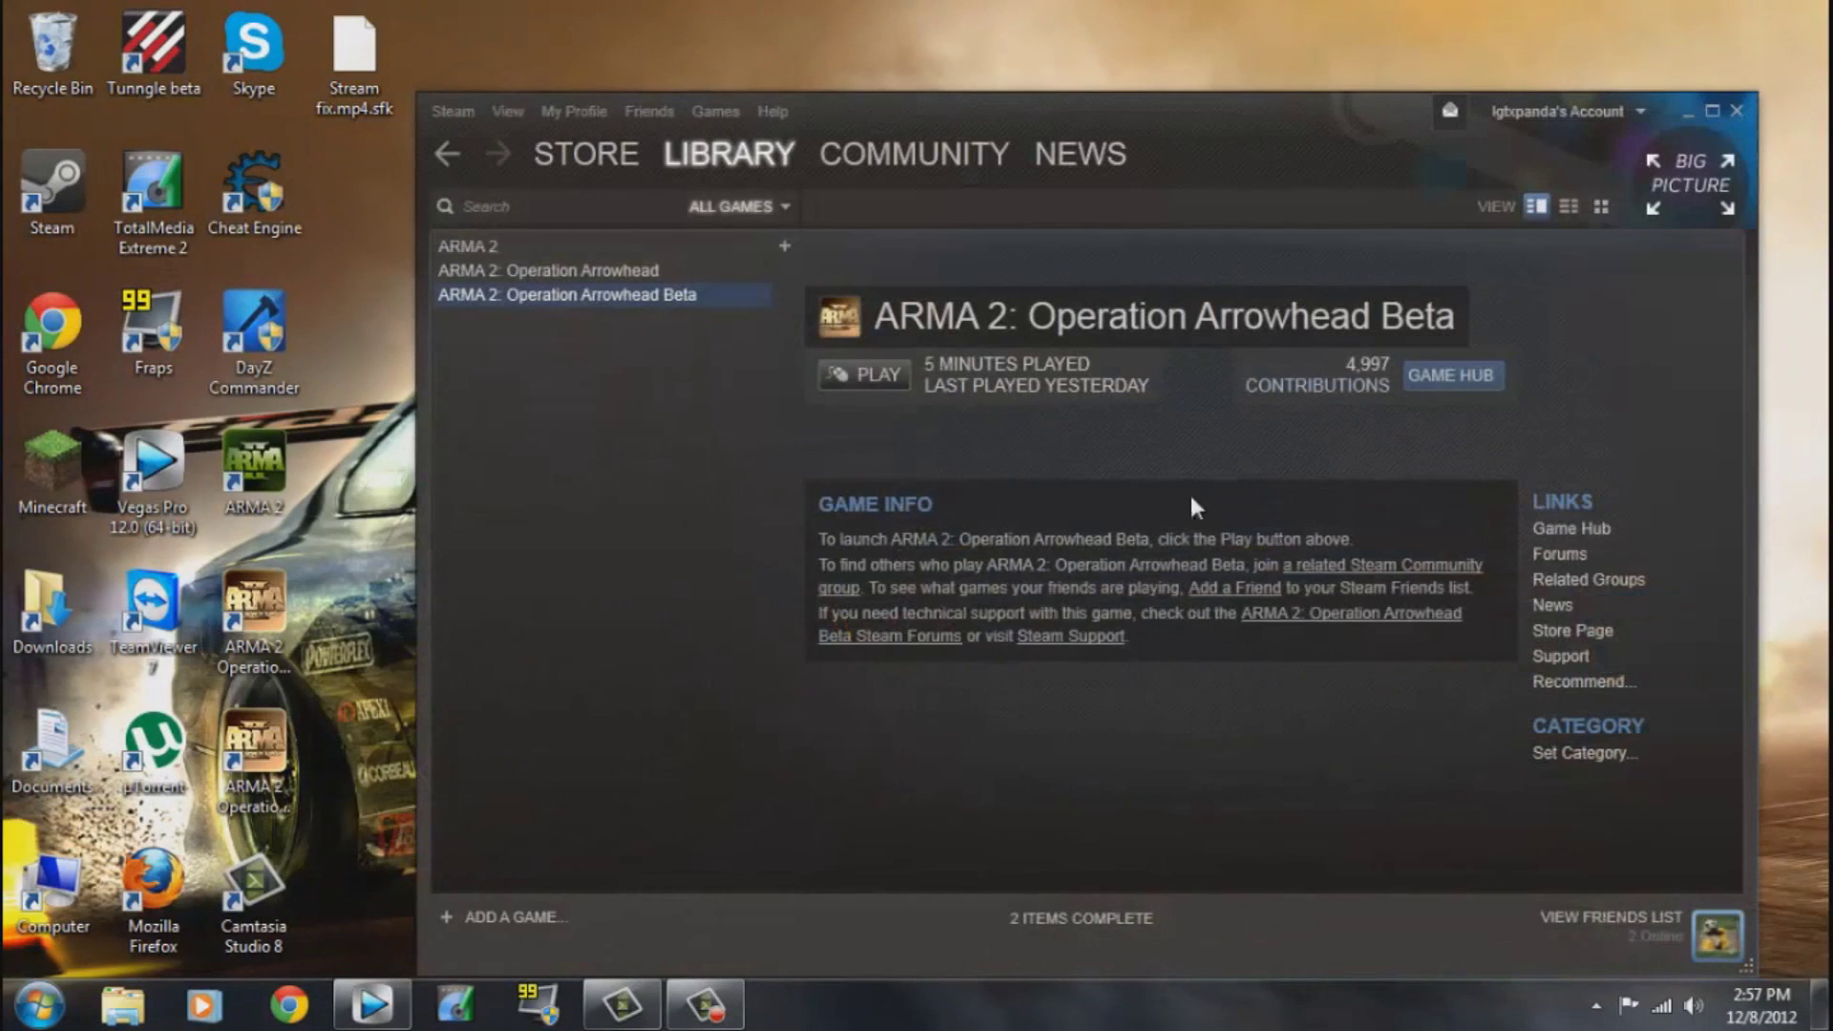
pyautogui.click(474, 241)
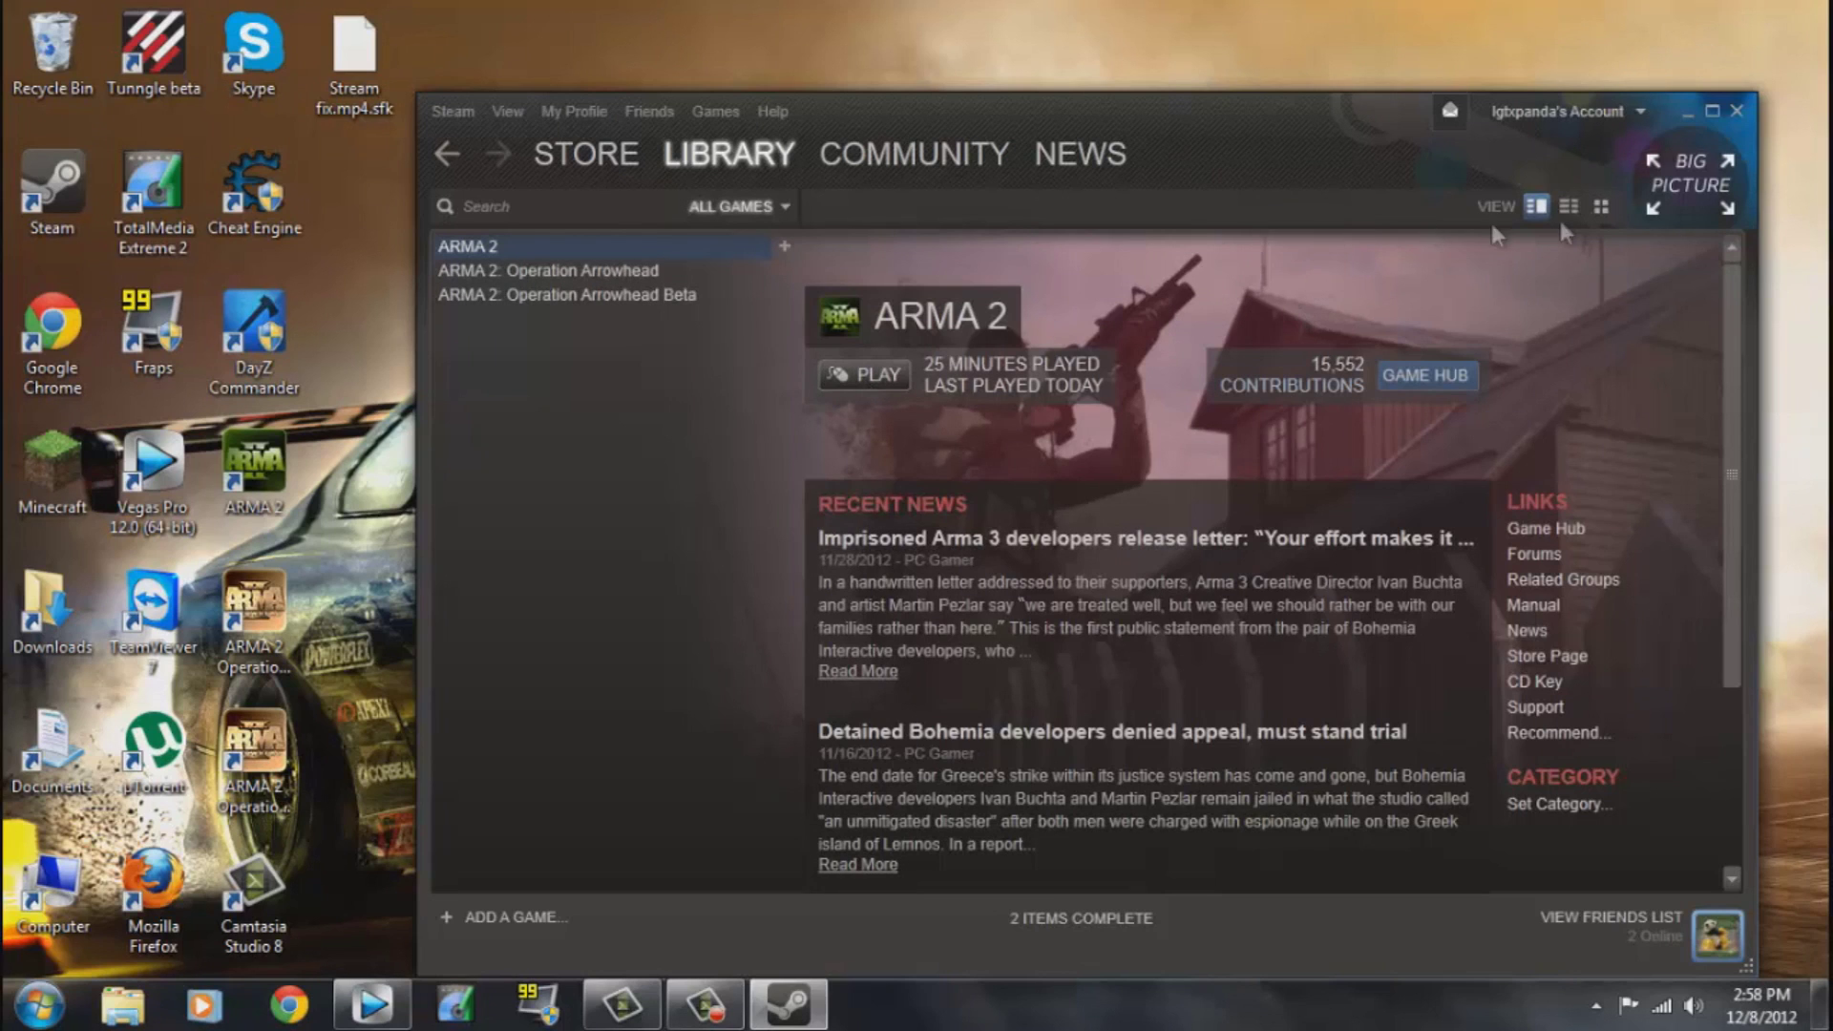
pyautogui.click(1737, 112)
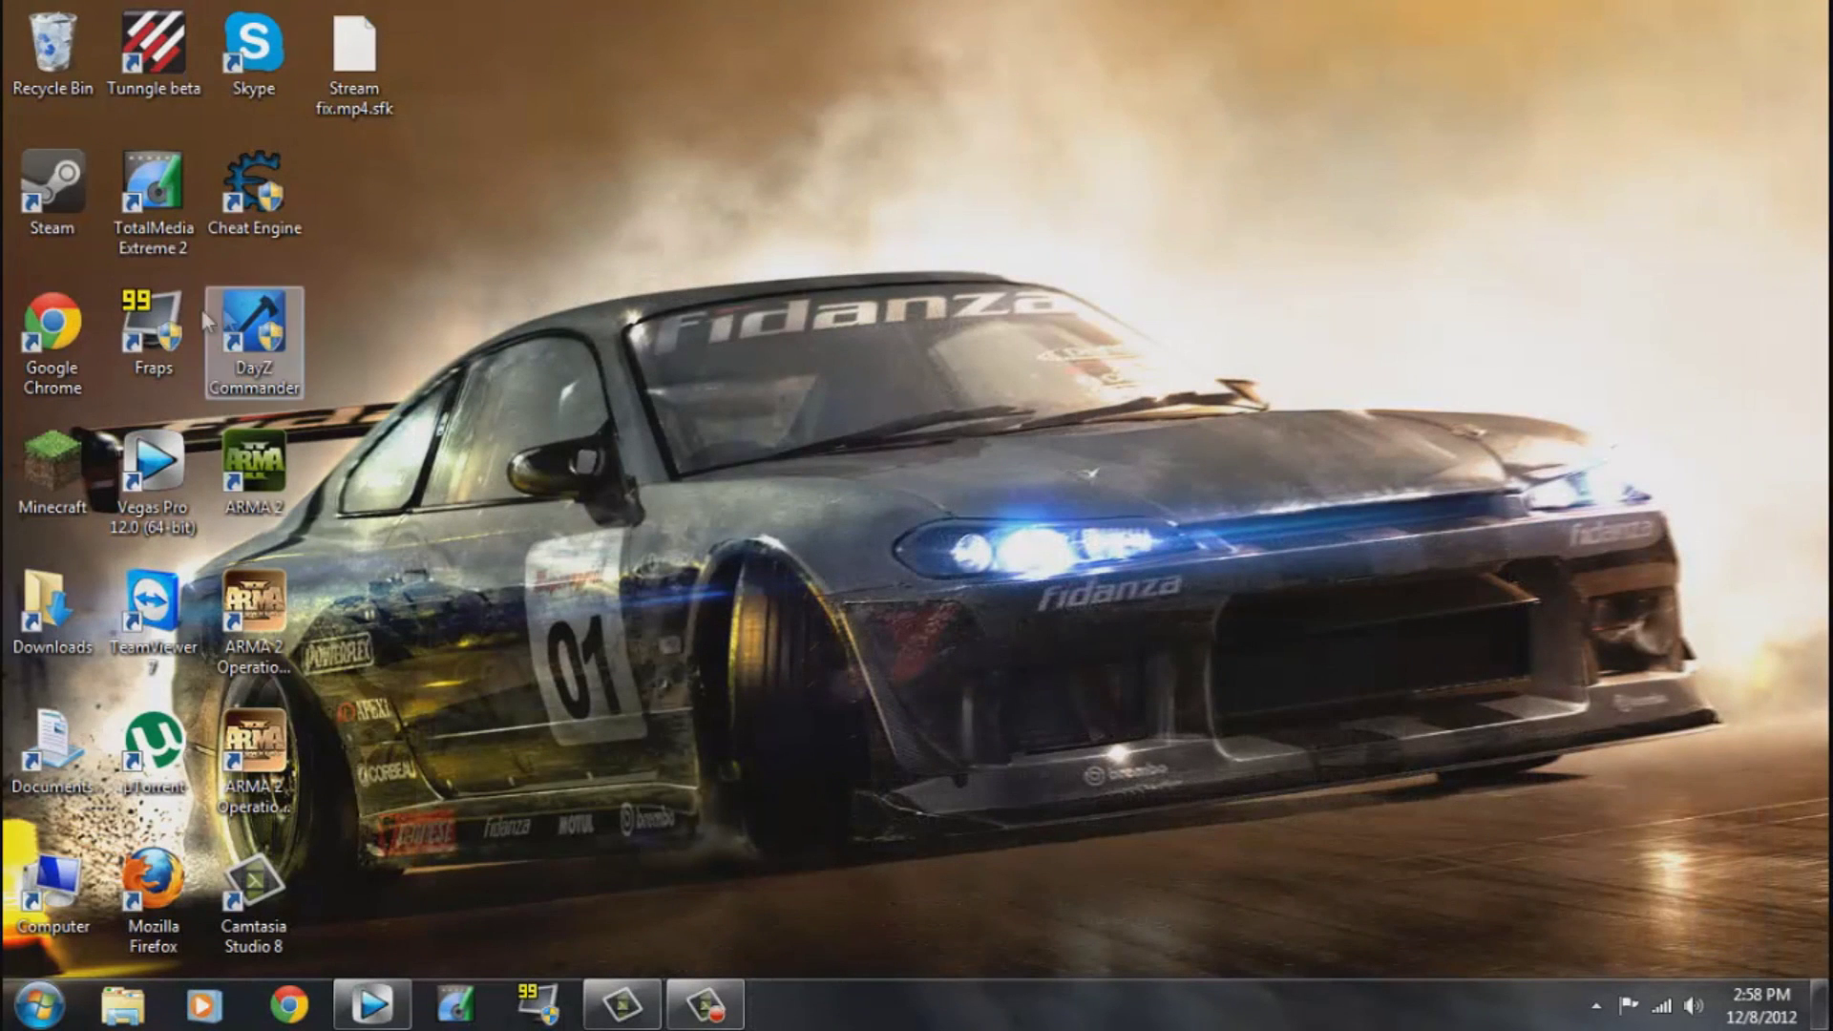
# Reopen Steam from its desktop shortcut, view each of the three ARMA 2 library entries, and minimize the window.
pyautogui.rightClick(34, 229)
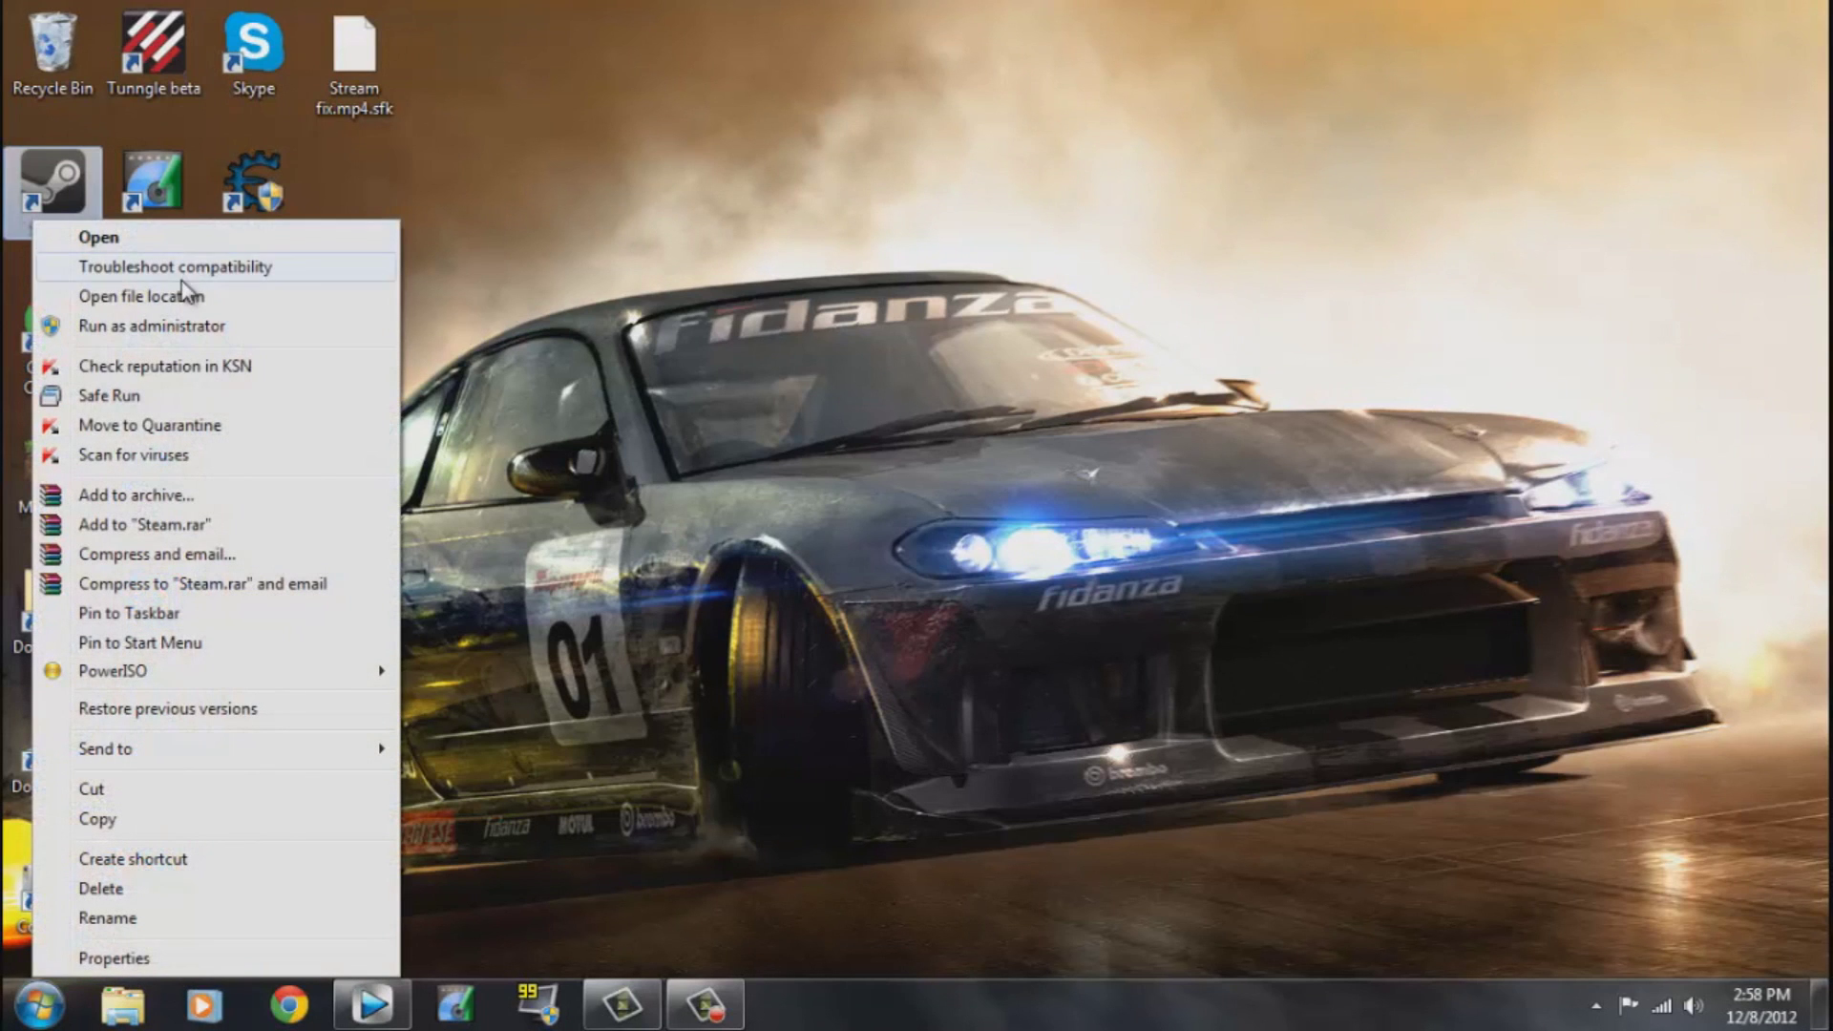
pyautogui.click(672, 438)
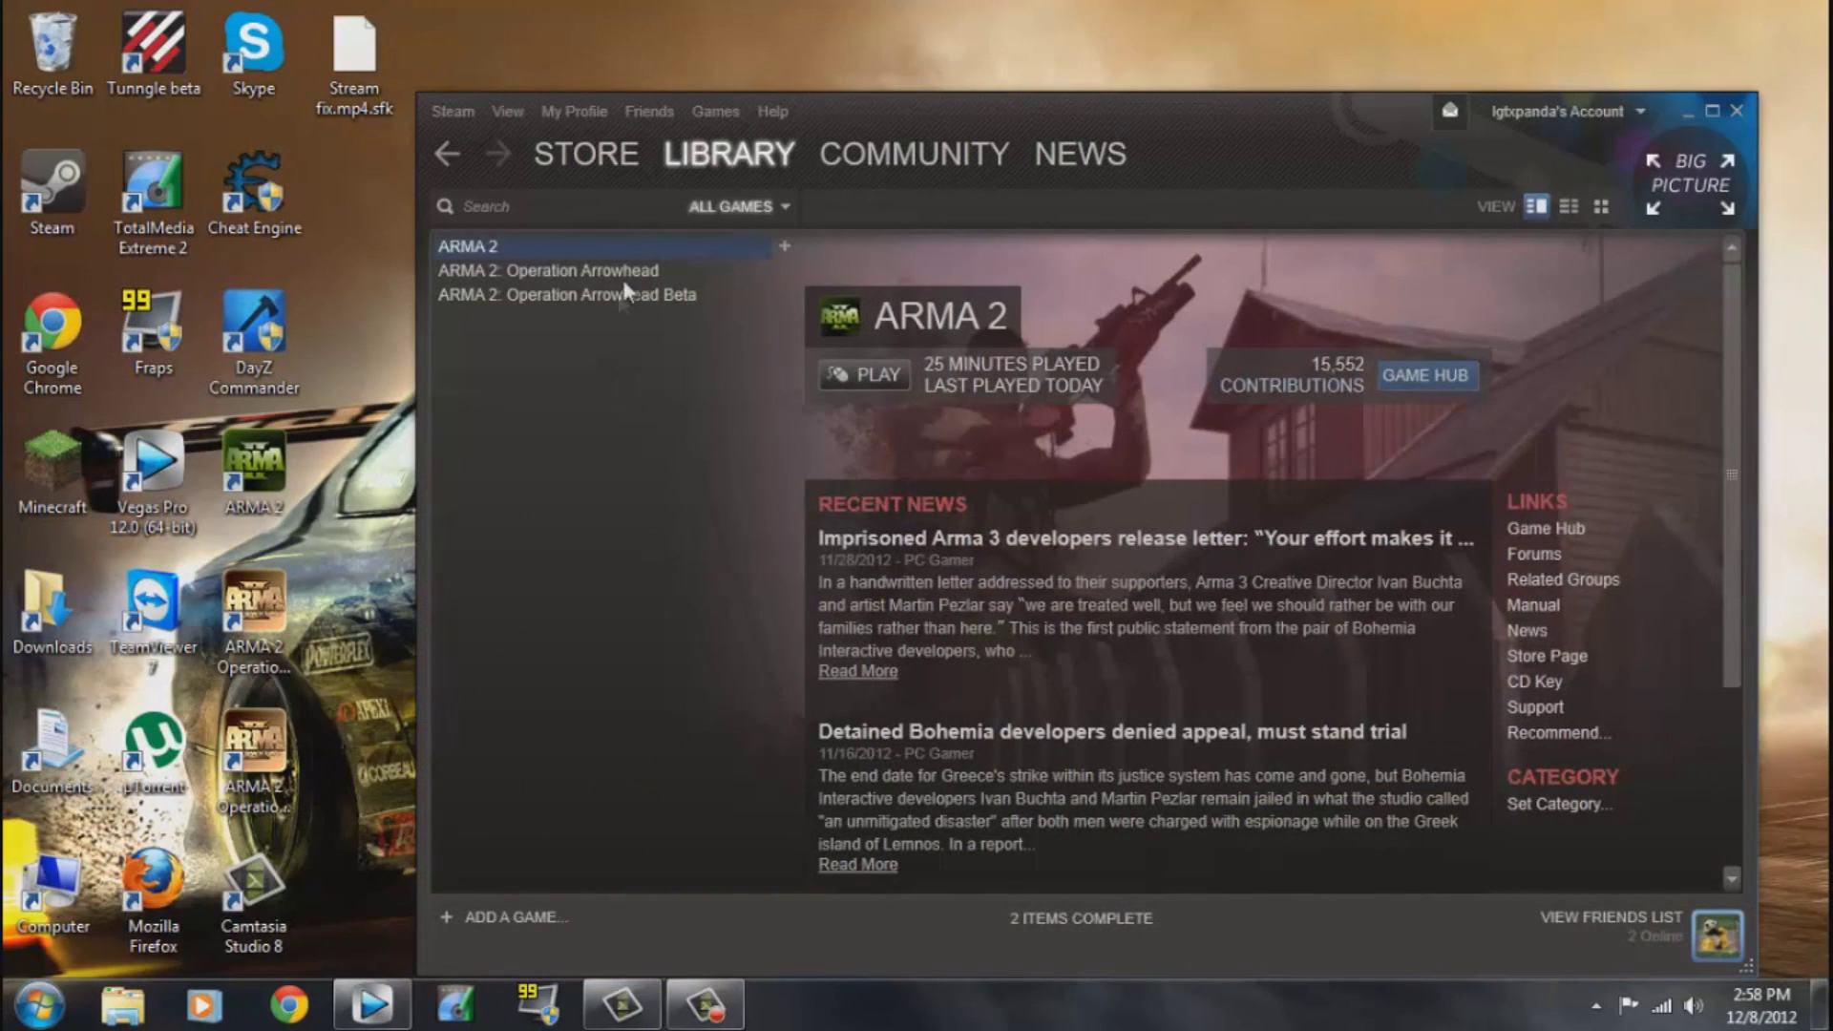
pyautogui.click(620, 294)
pyautogui.click(625, 271)
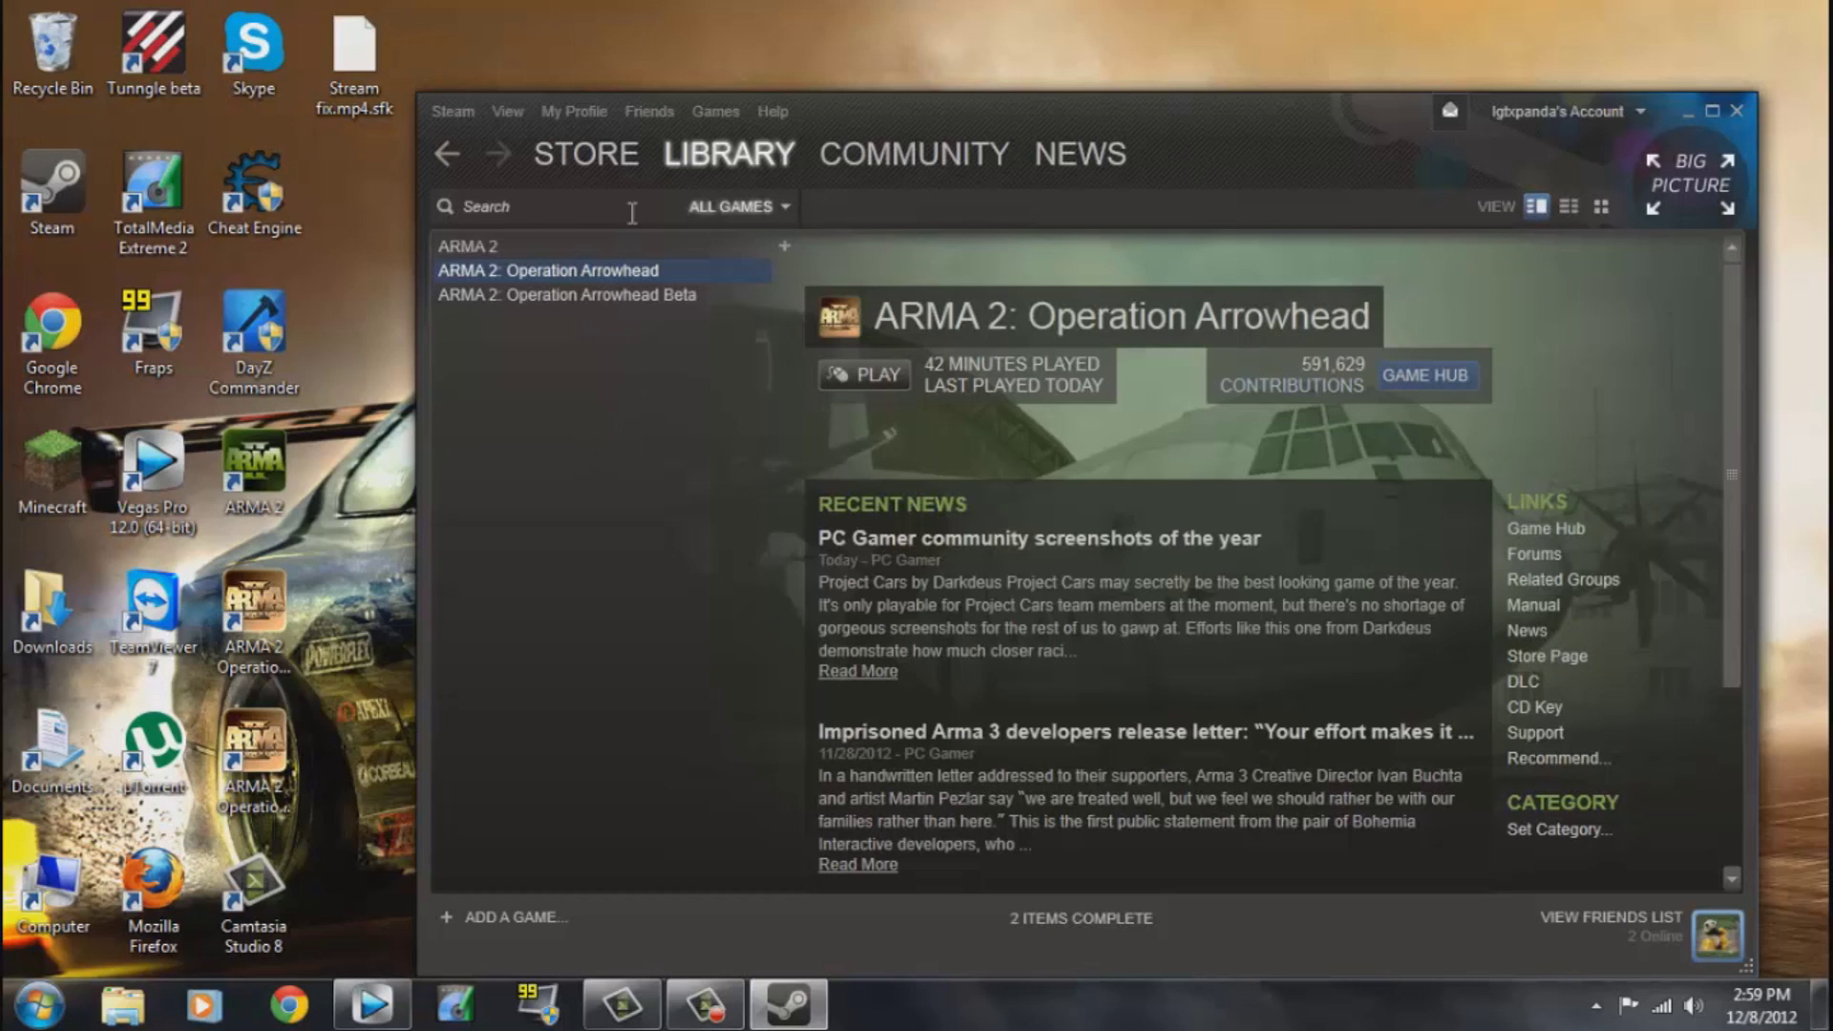
pyautogui.click(697, 298)
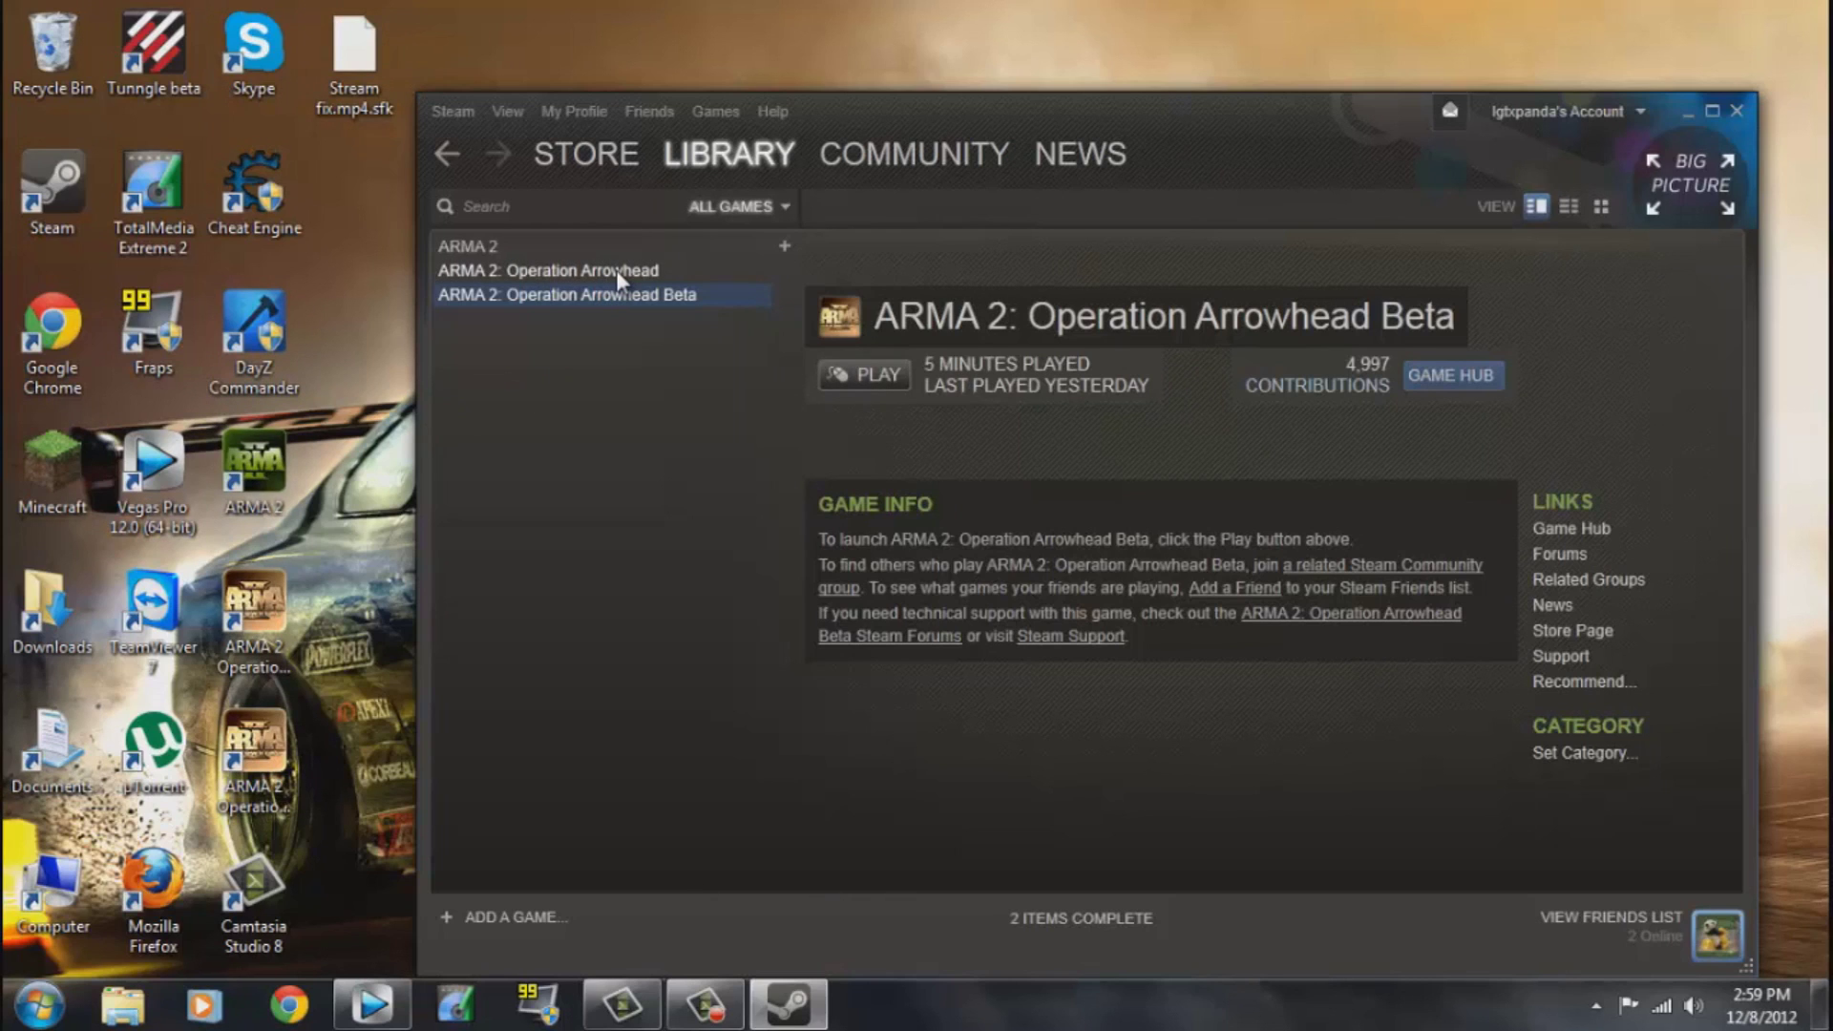
pyautogui.click(662, 244)
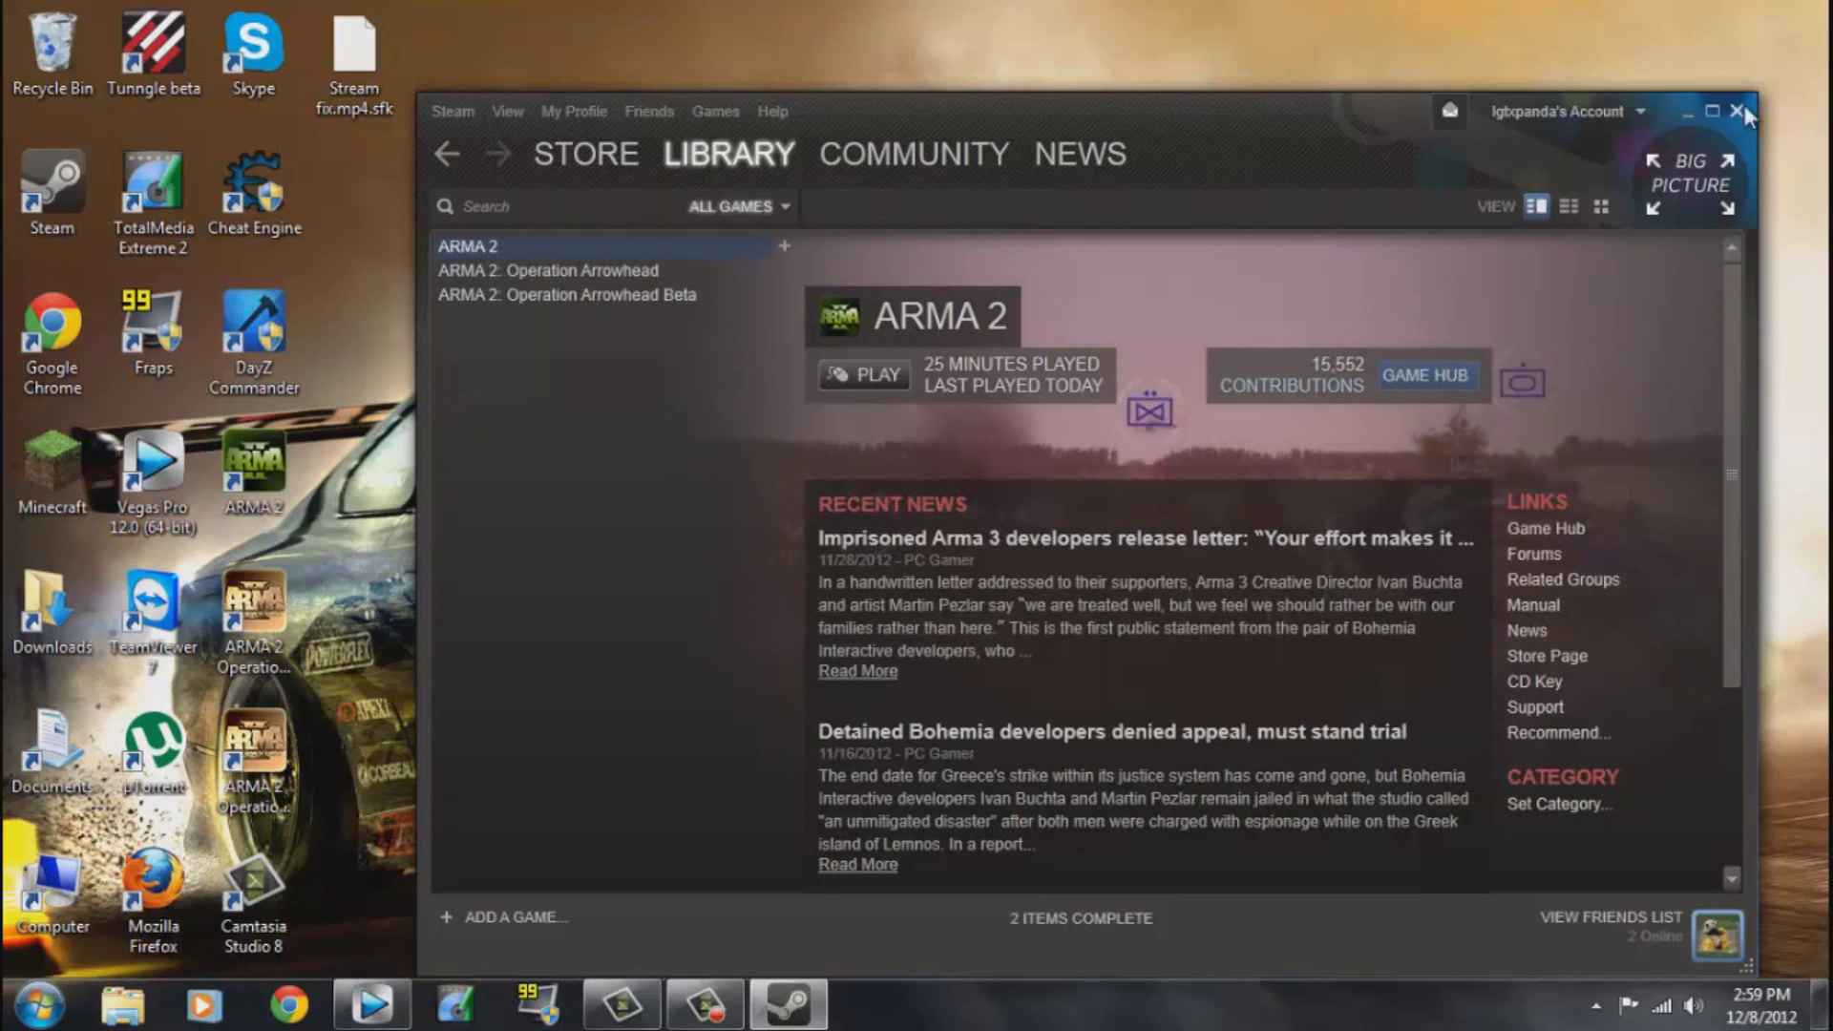
pyautogui.click(1695, 112)
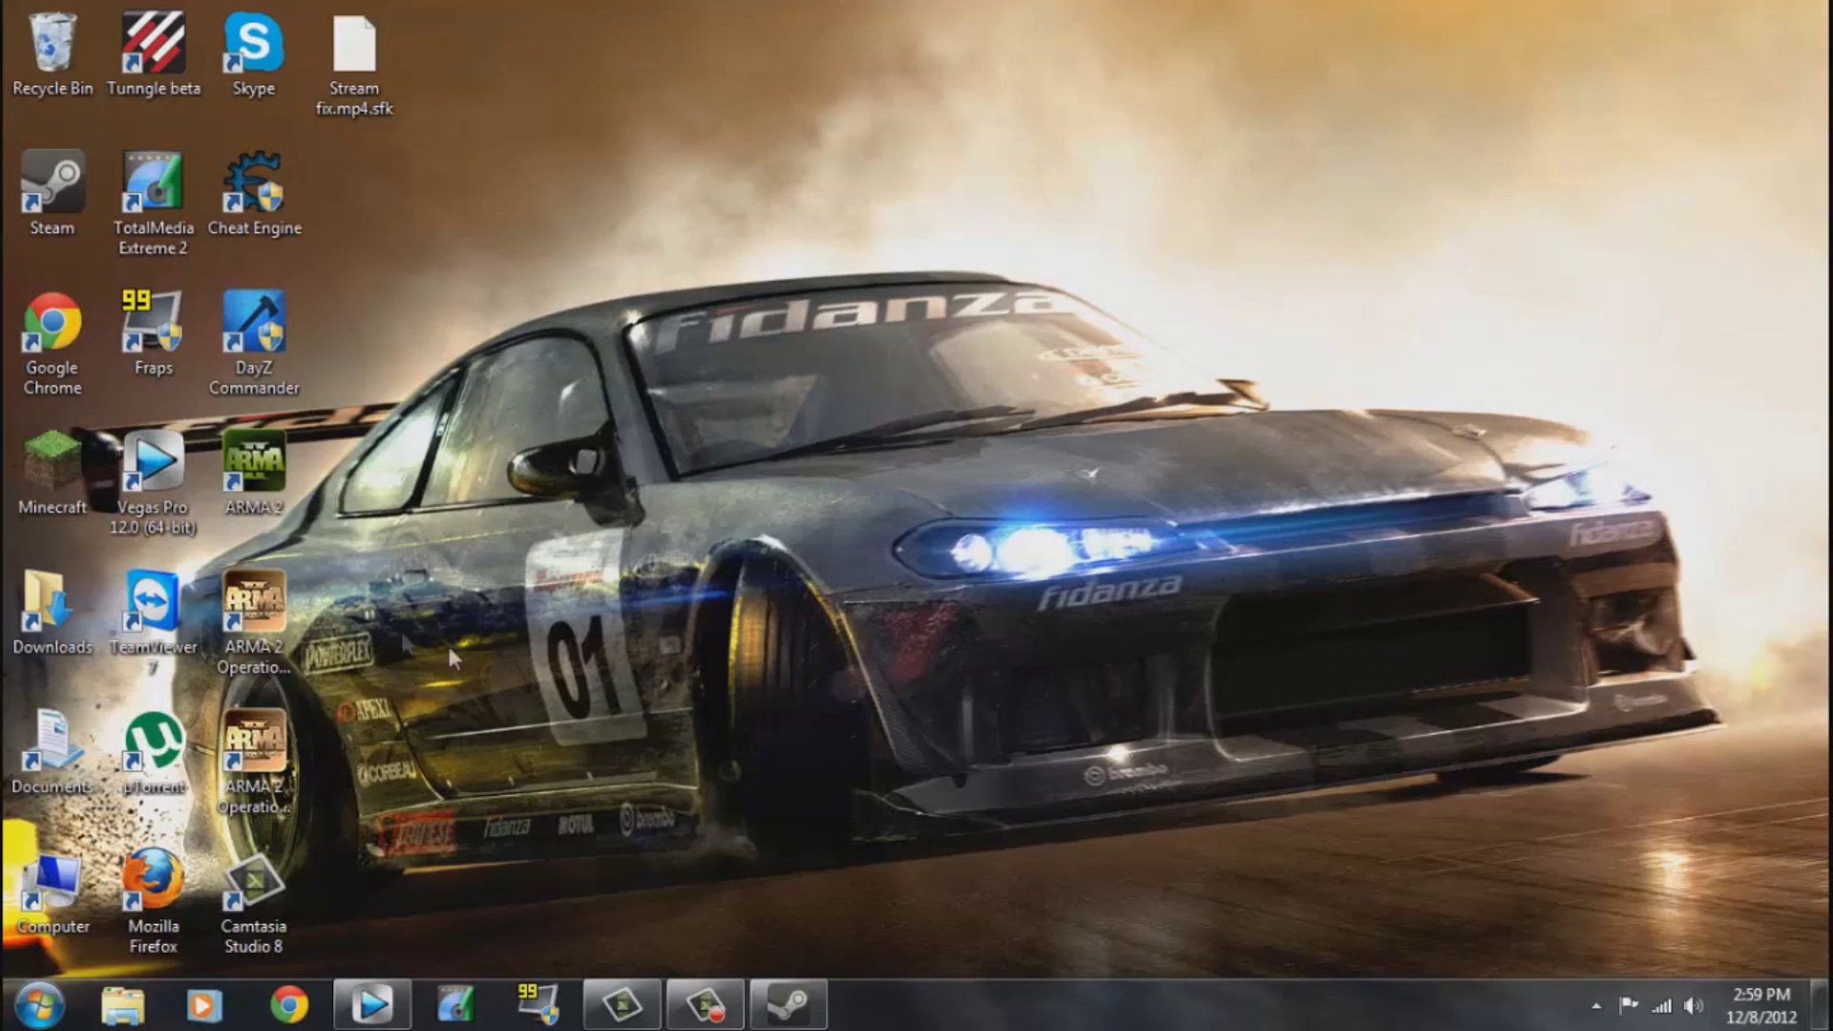
# Switch to Google Chrome and search Google for "dayz commander".
pyautogui.click(277, 1003)
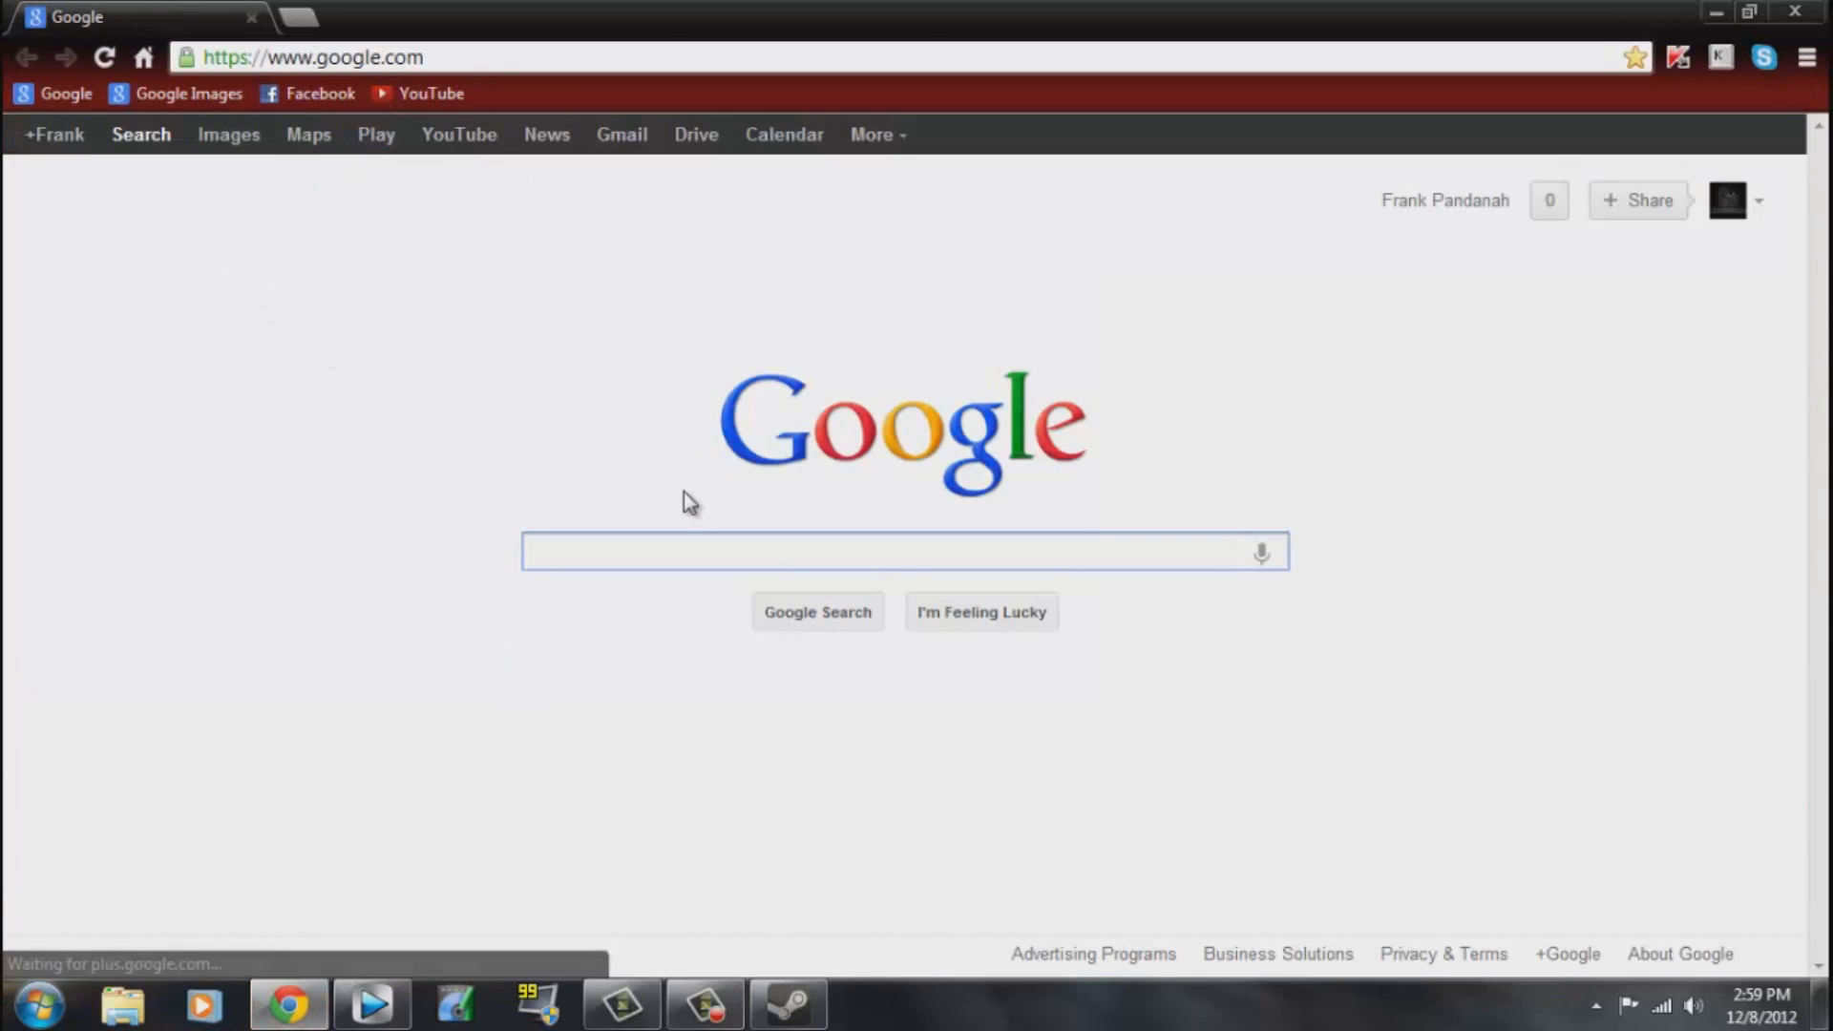
pyautogui.write('dayz')
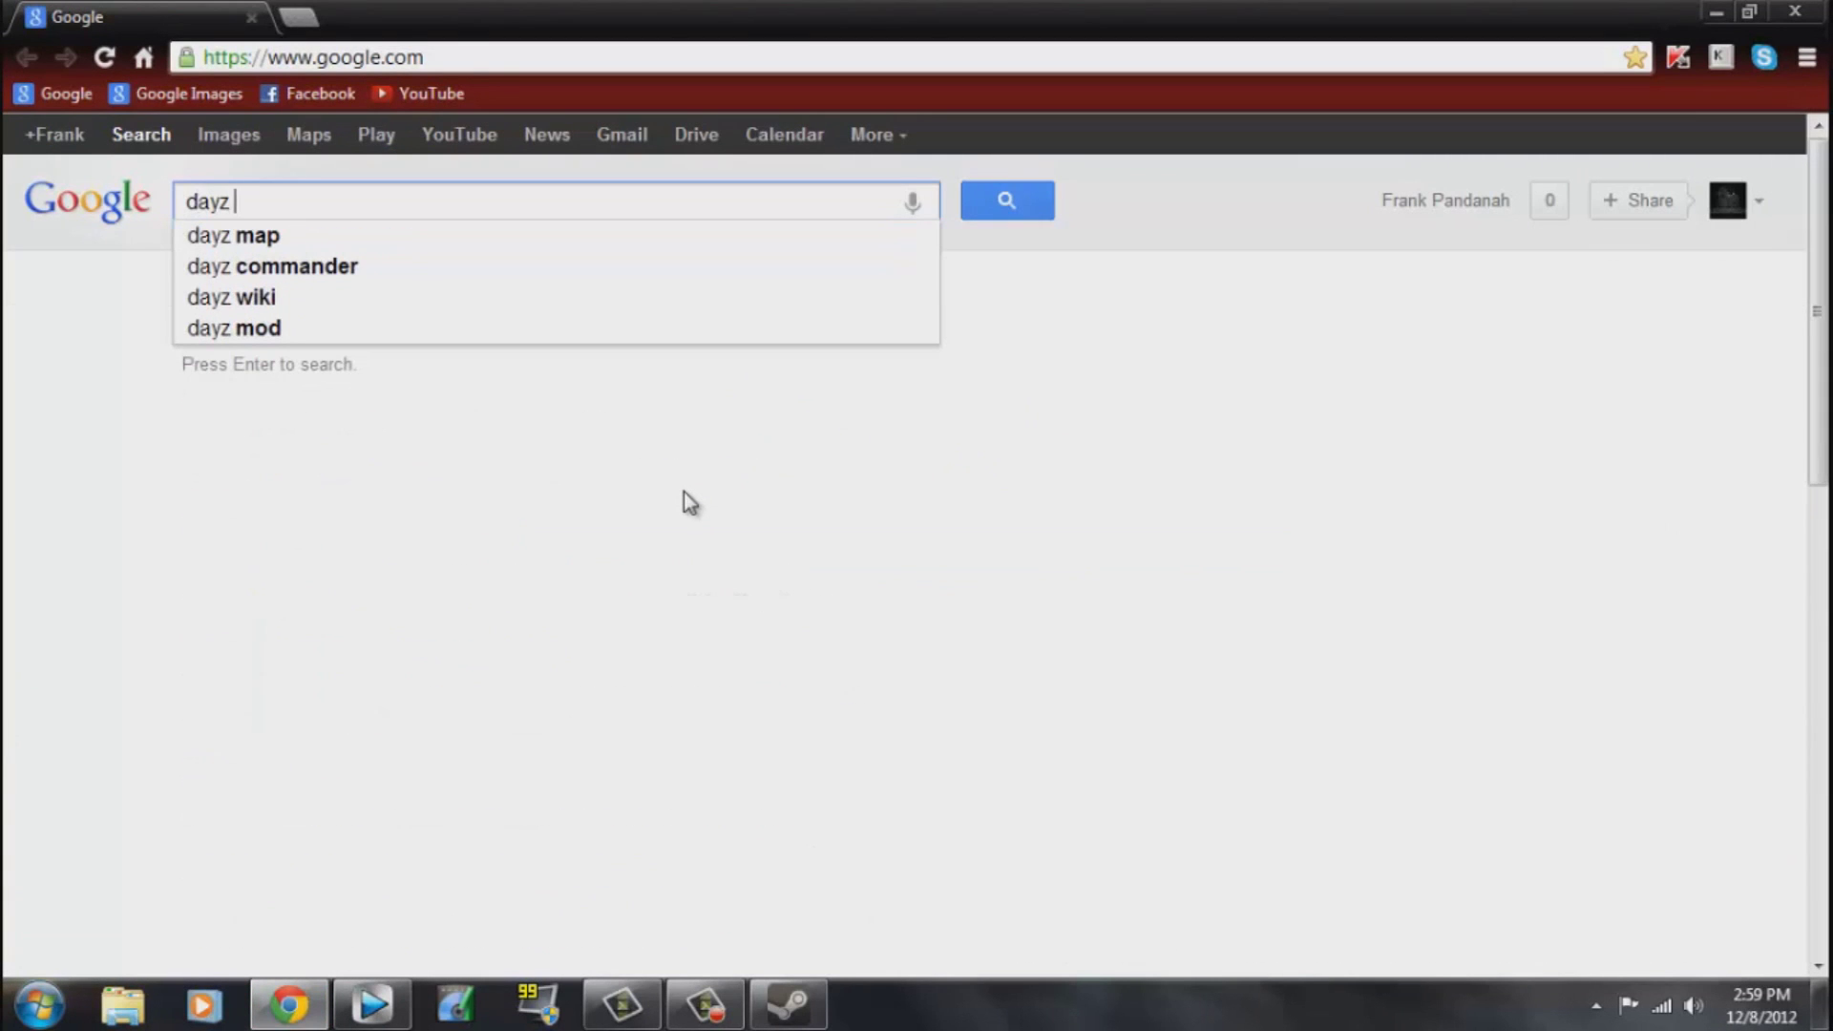
pyautogui.press('Down')
pyautogui.press('Down')
pyautogui.press('Return')
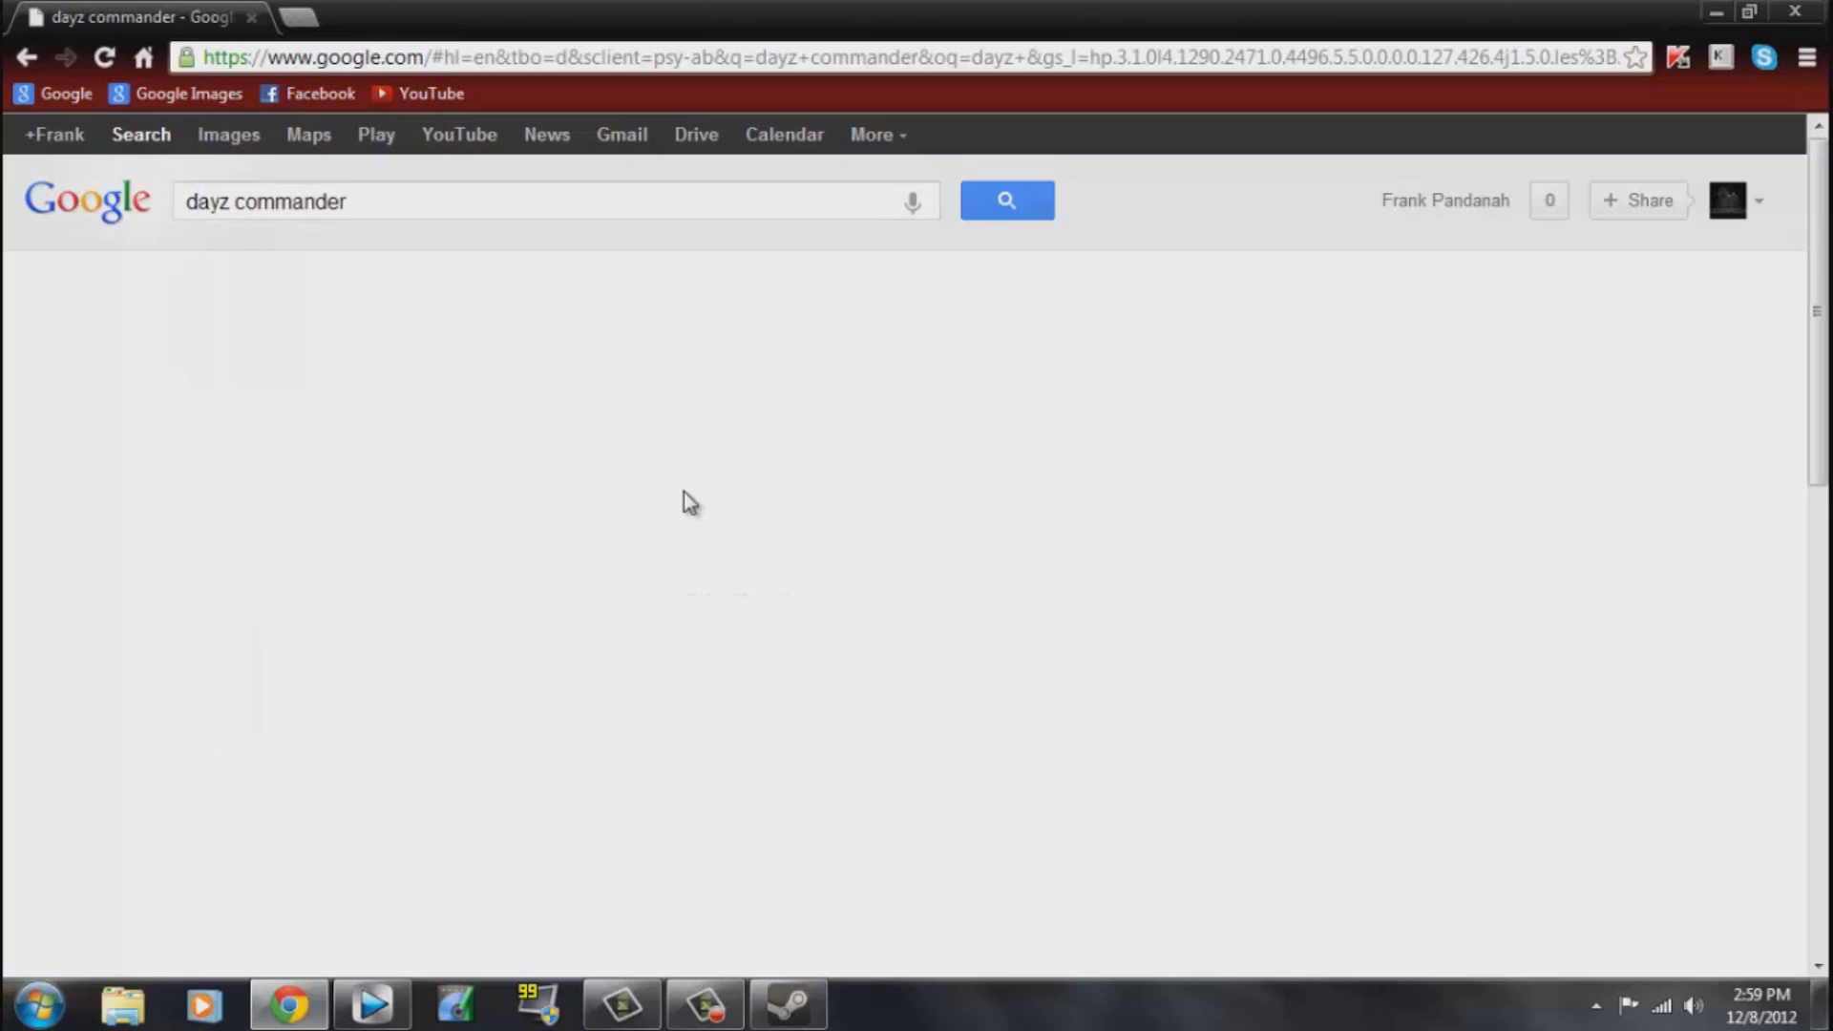
# Open the DayZ Commander website from the search results and look over its home page.
pyautogui.click(296, 379)
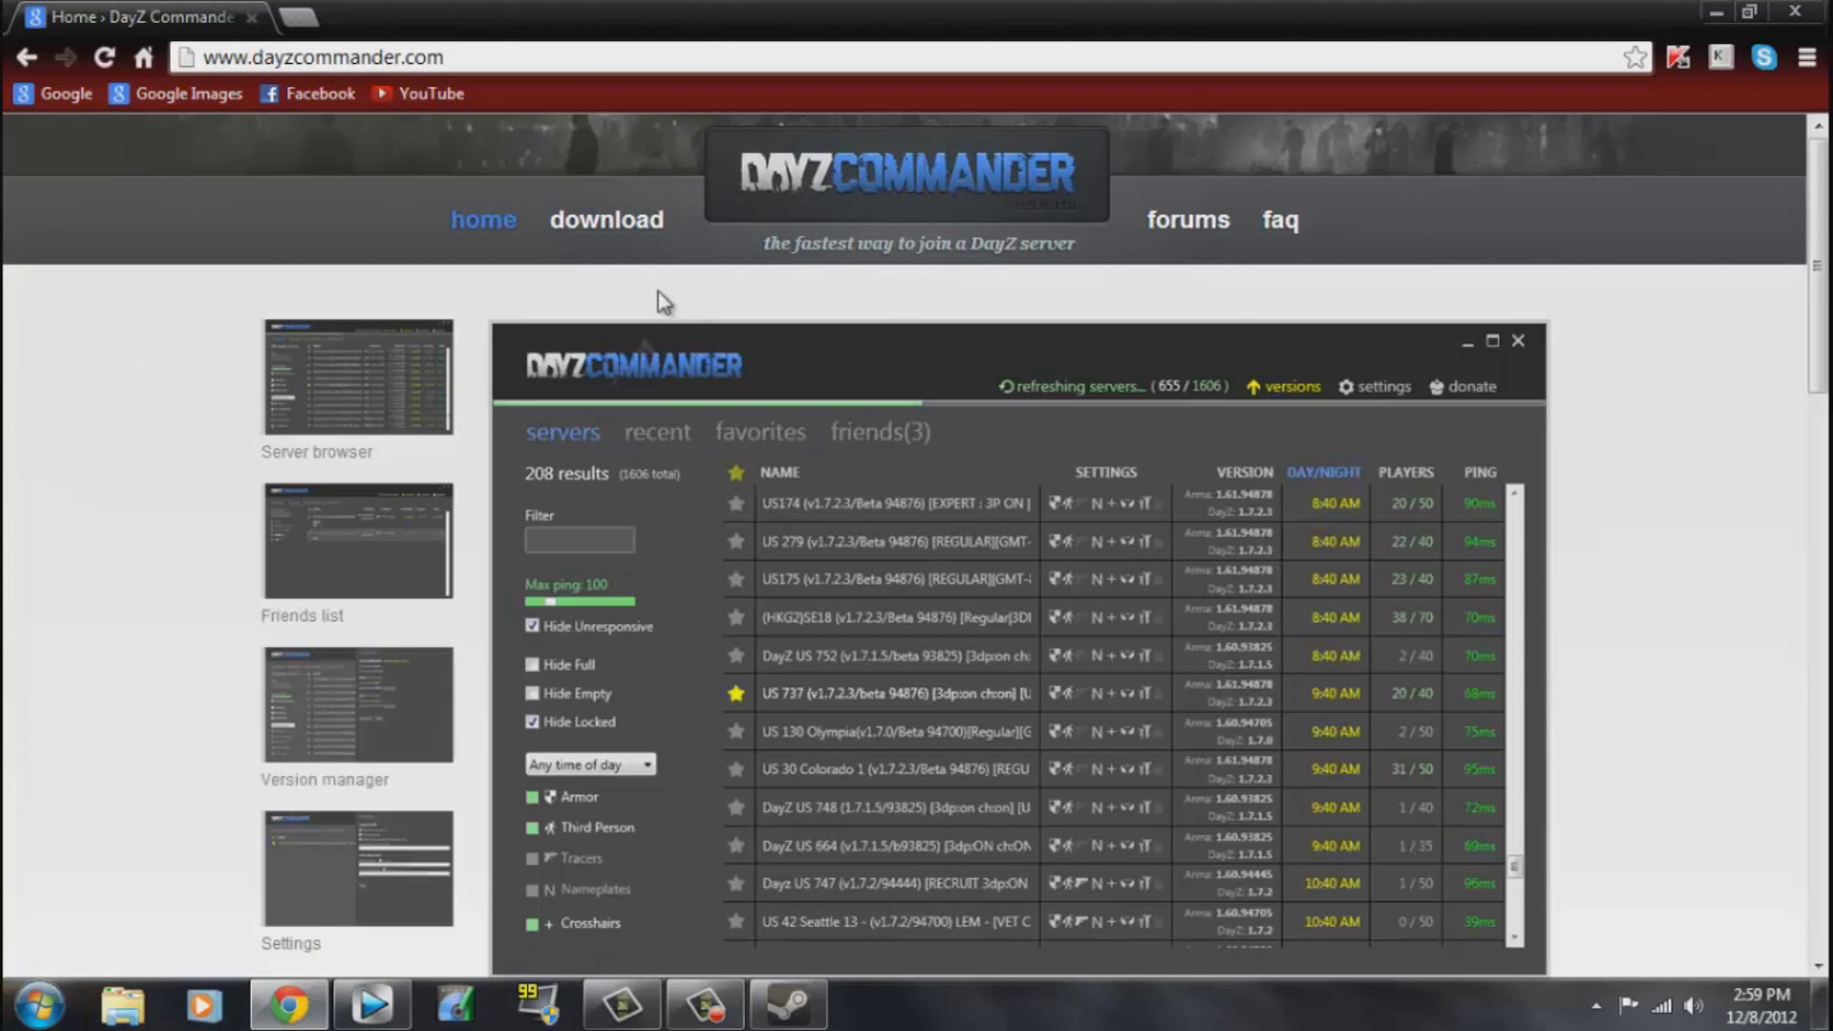
pyautogui.scroll(-8, 1331, 404)
pyautogui.scroll(10, 1693, 611)
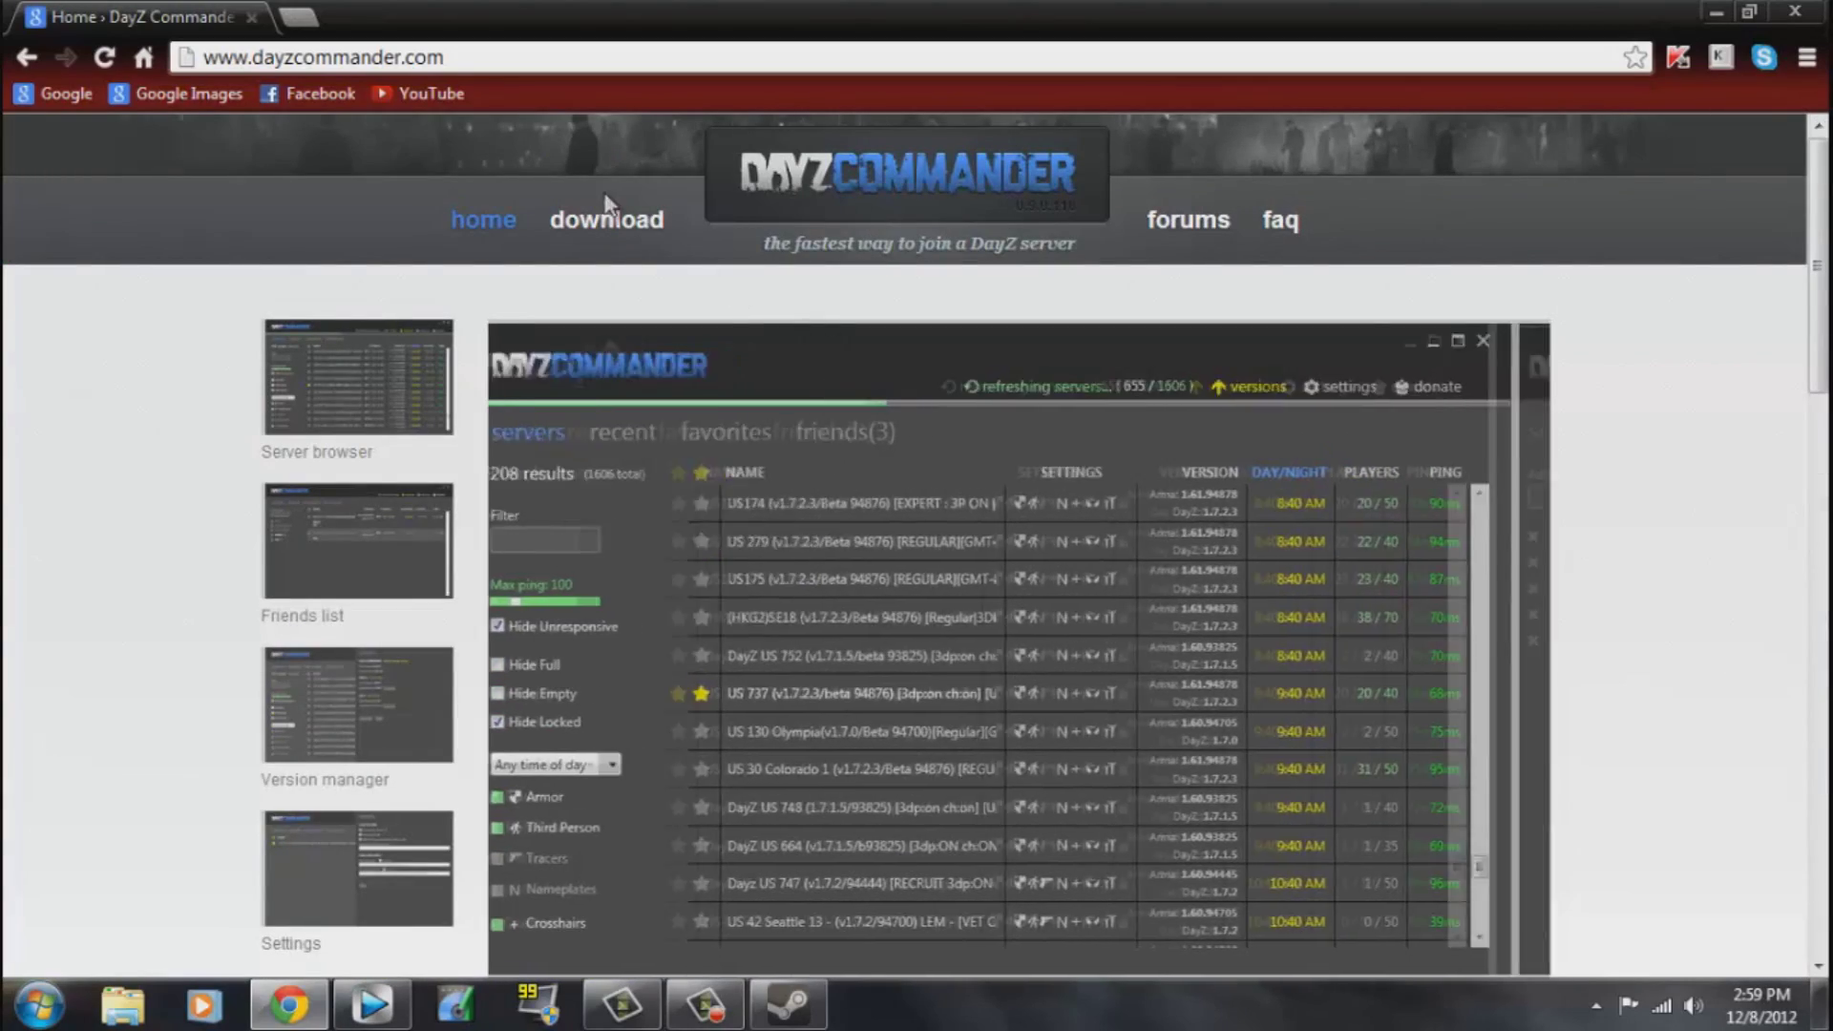
# Look through the rest of the DayZ Commander home page down to its Get DayZ Commander download, and close the browser.
pyautogui.scroll(-10, 1297, 530)
pyautogui.scroll(-4, 1682, 863)
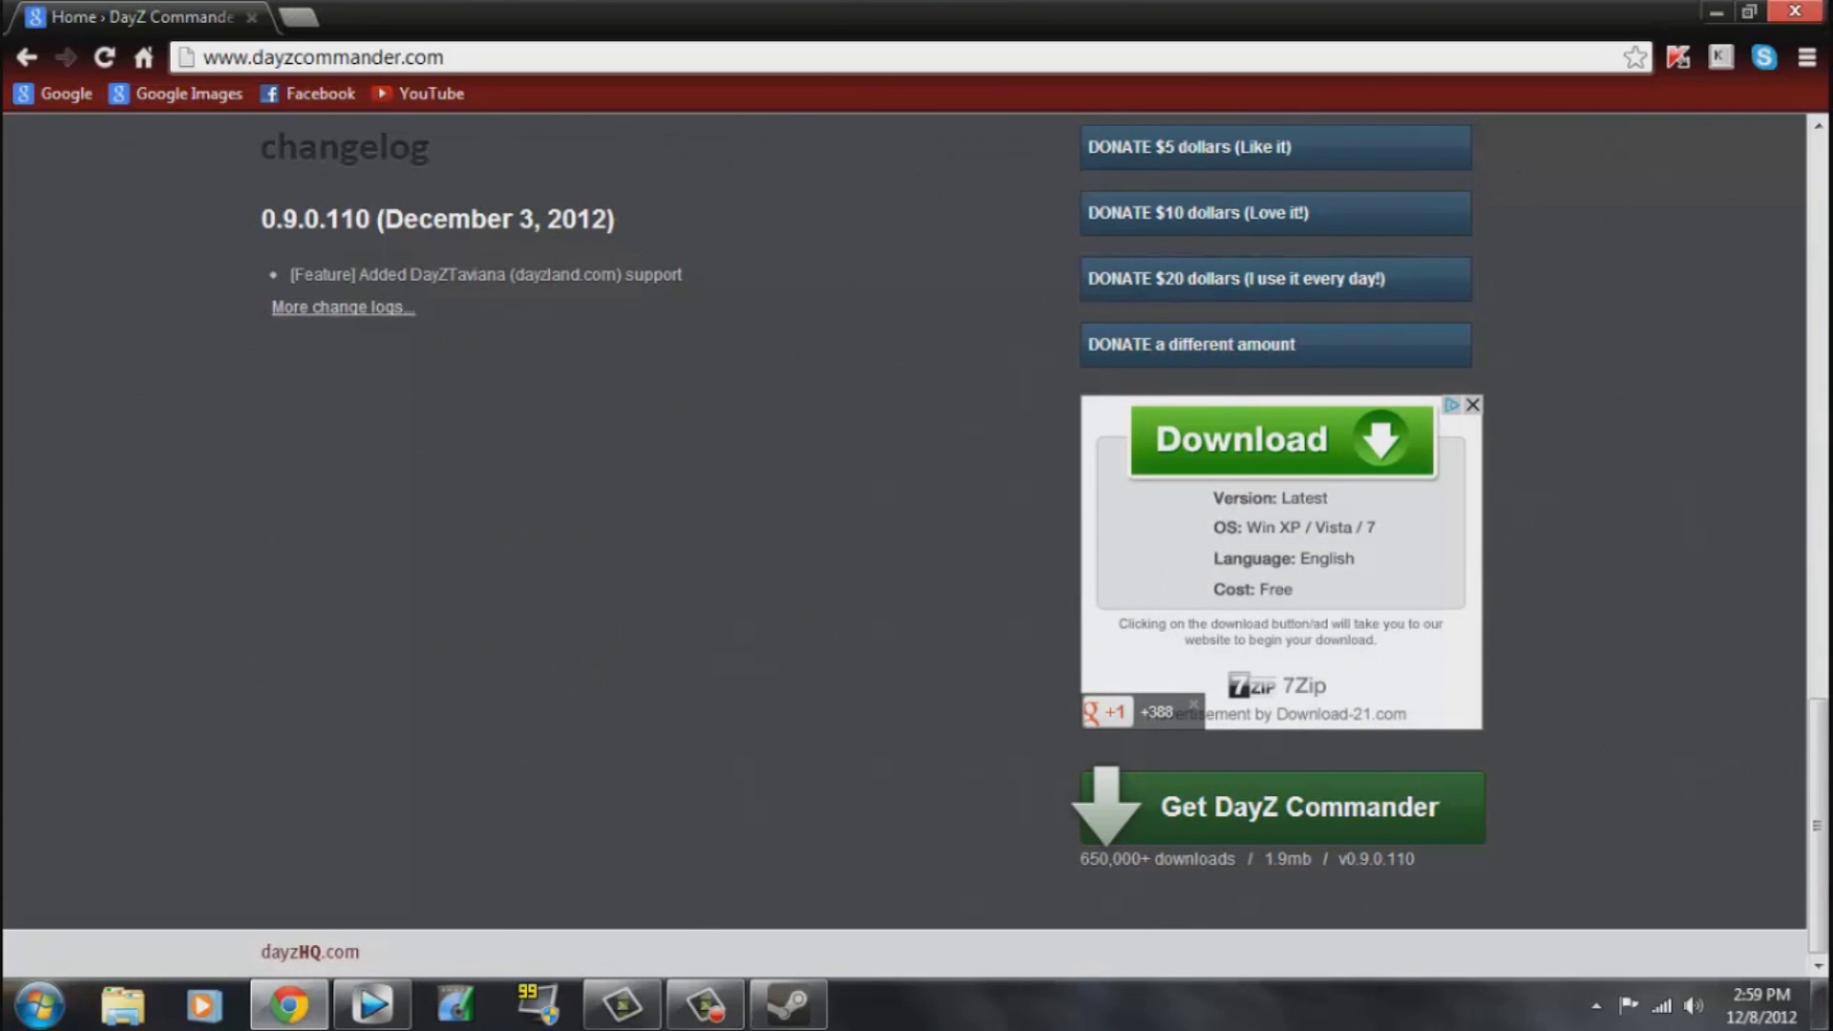
pyautogui.click(1793, 13)
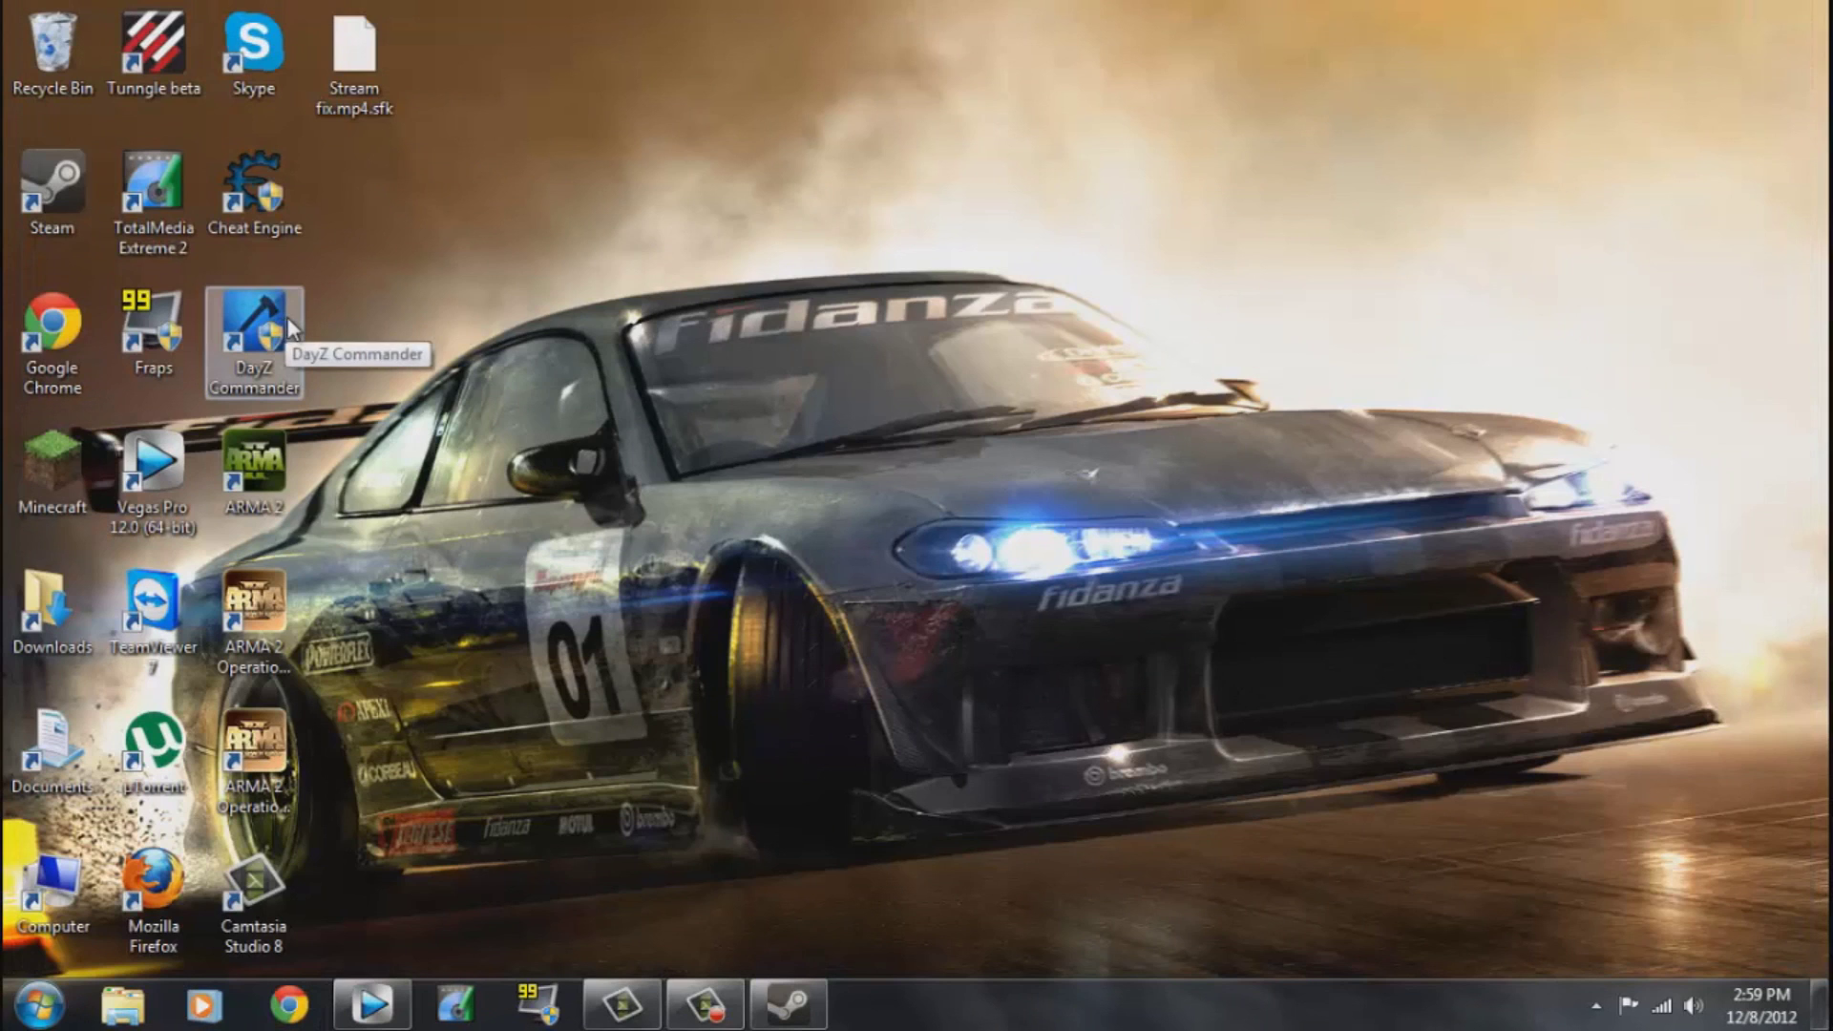
# Launch DayZ Commander from the desktop and check the install/update versions of ARMA 2 and DayZ, closing that view when done.
pyautogui.doubleClick(289, 328)
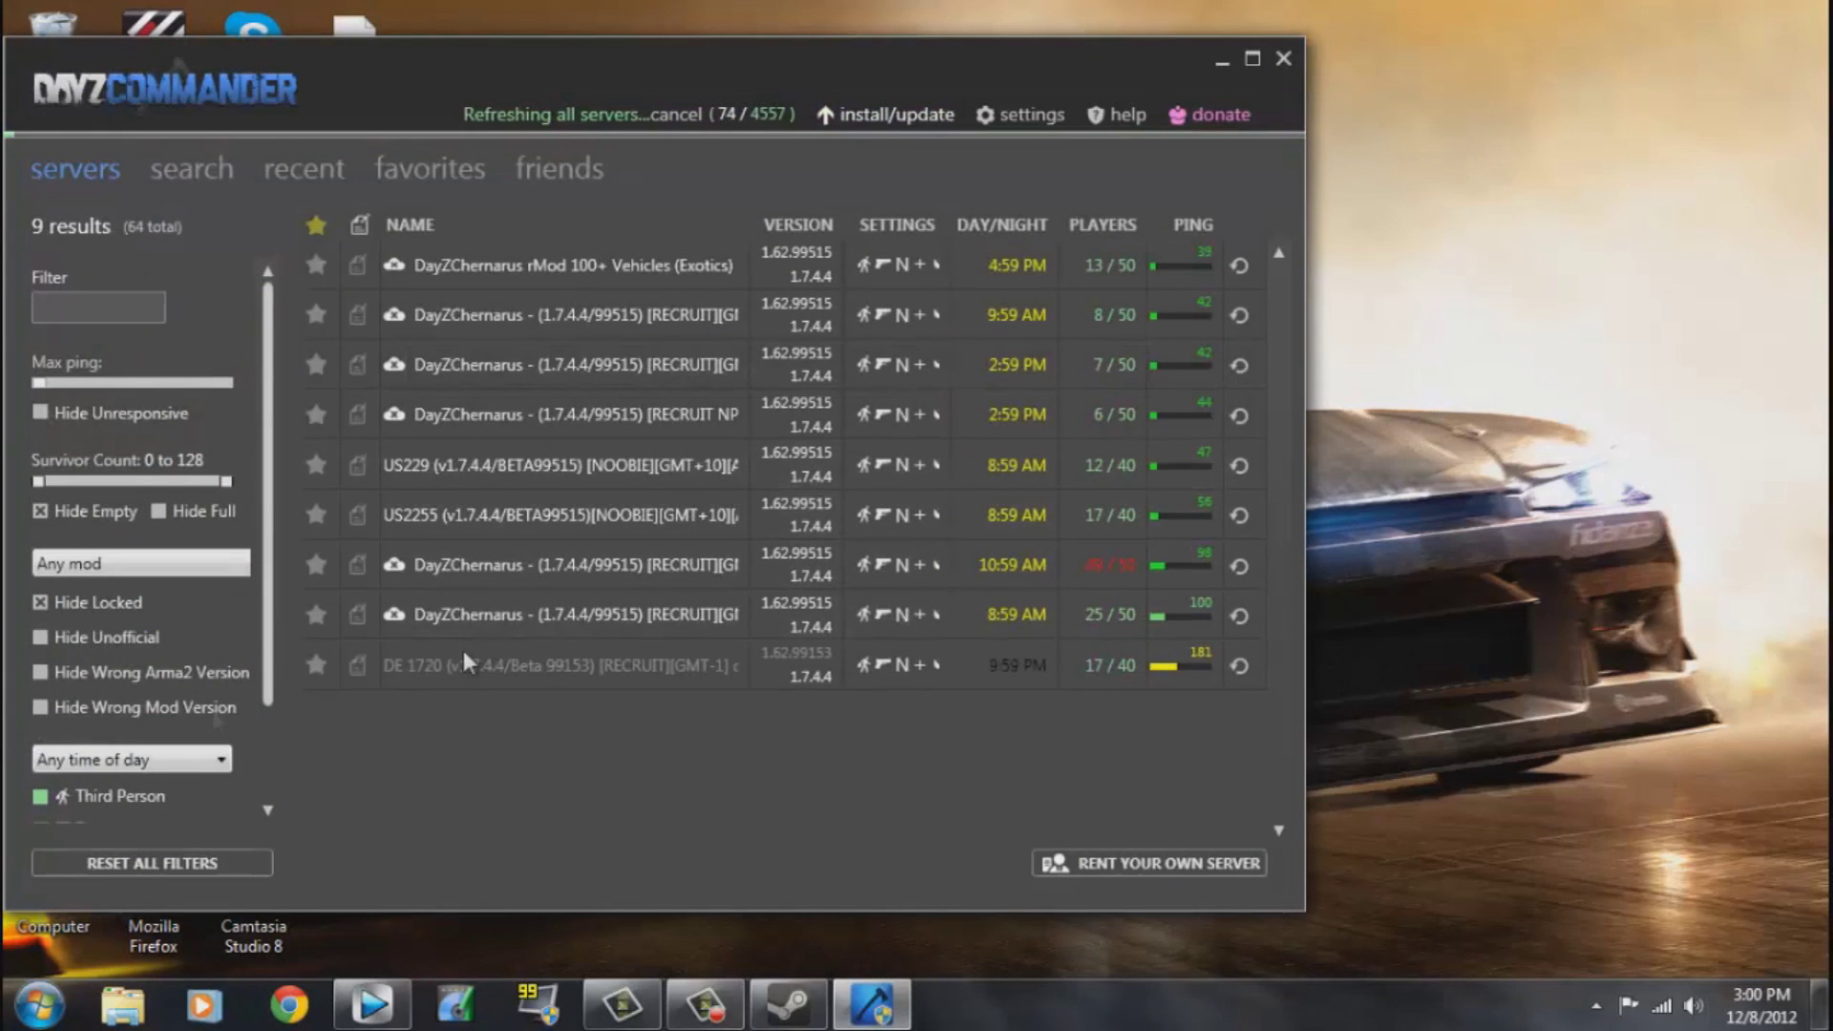
pyautogui.click(892, 116)
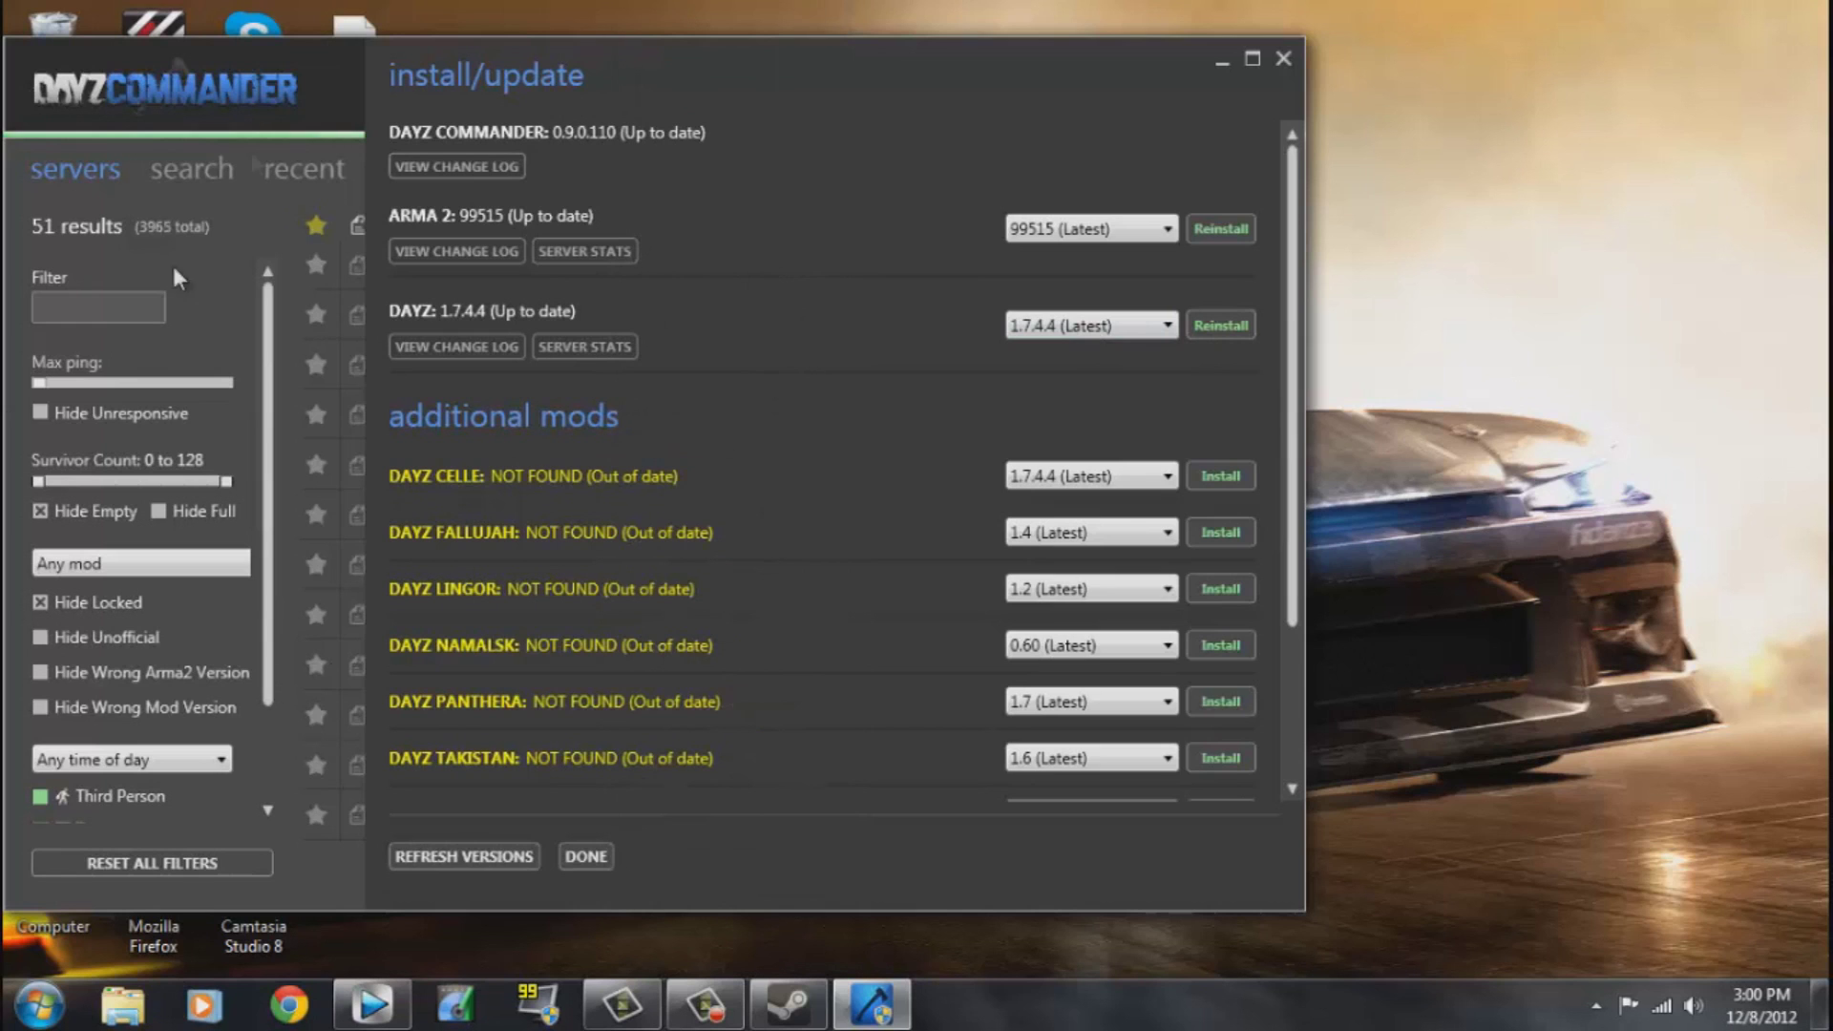
pyautogui.click(585, 856)
# Browse the DayZ server list and look over the available server filters.
pyautogui.moveTo(902, 434)
pyautogui.scroll(-5, 879, 370)
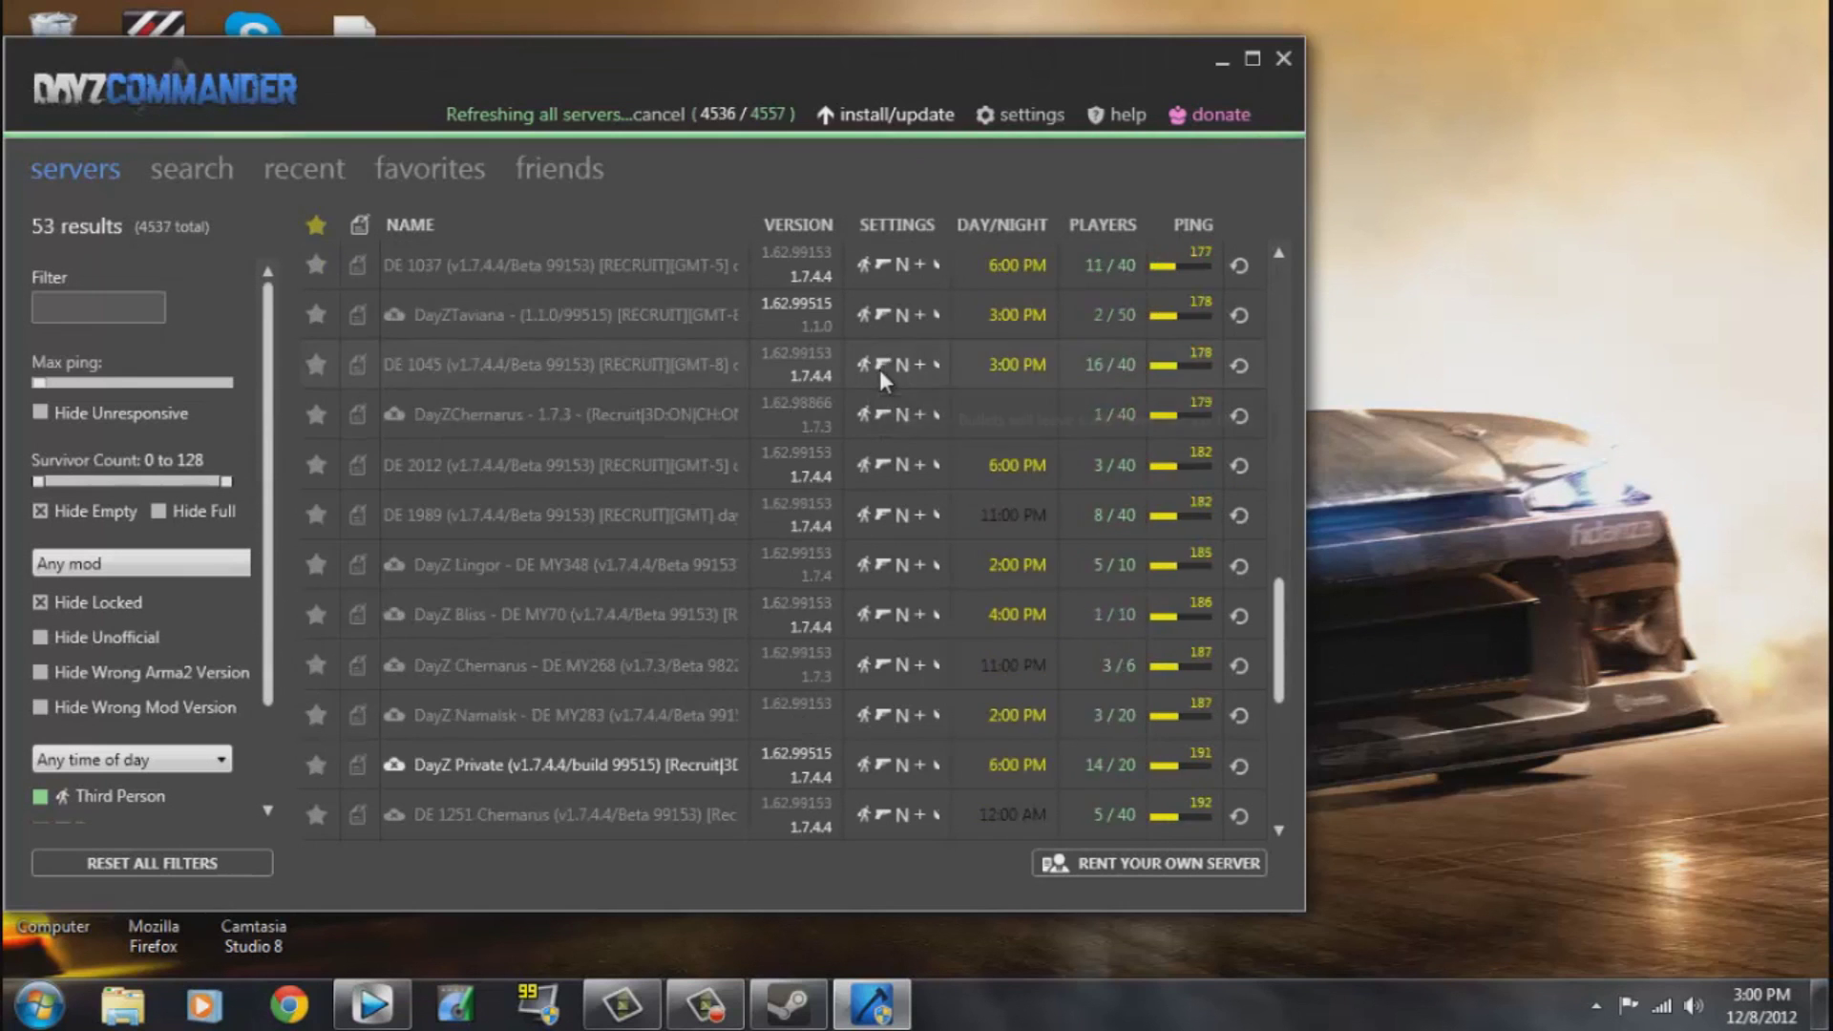
pyautogui.moveTo(735, 268)
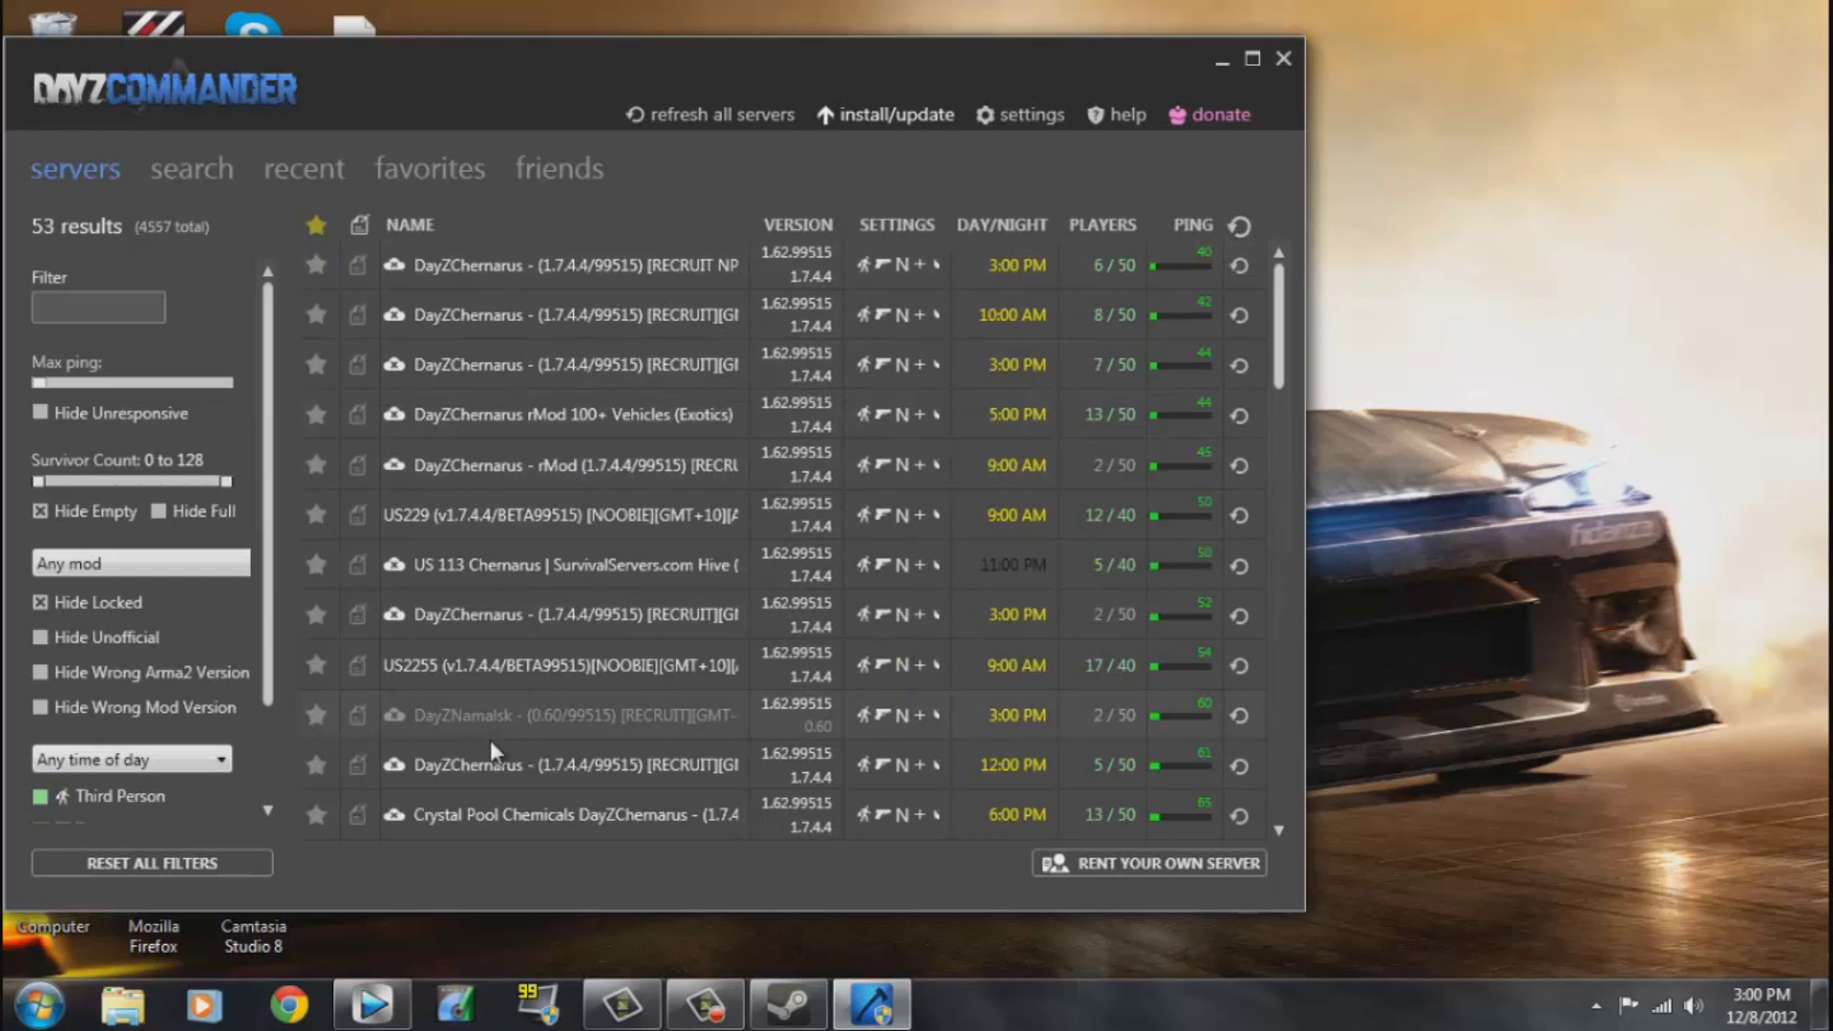
pyautogui.scroll(-4, 546, 716)
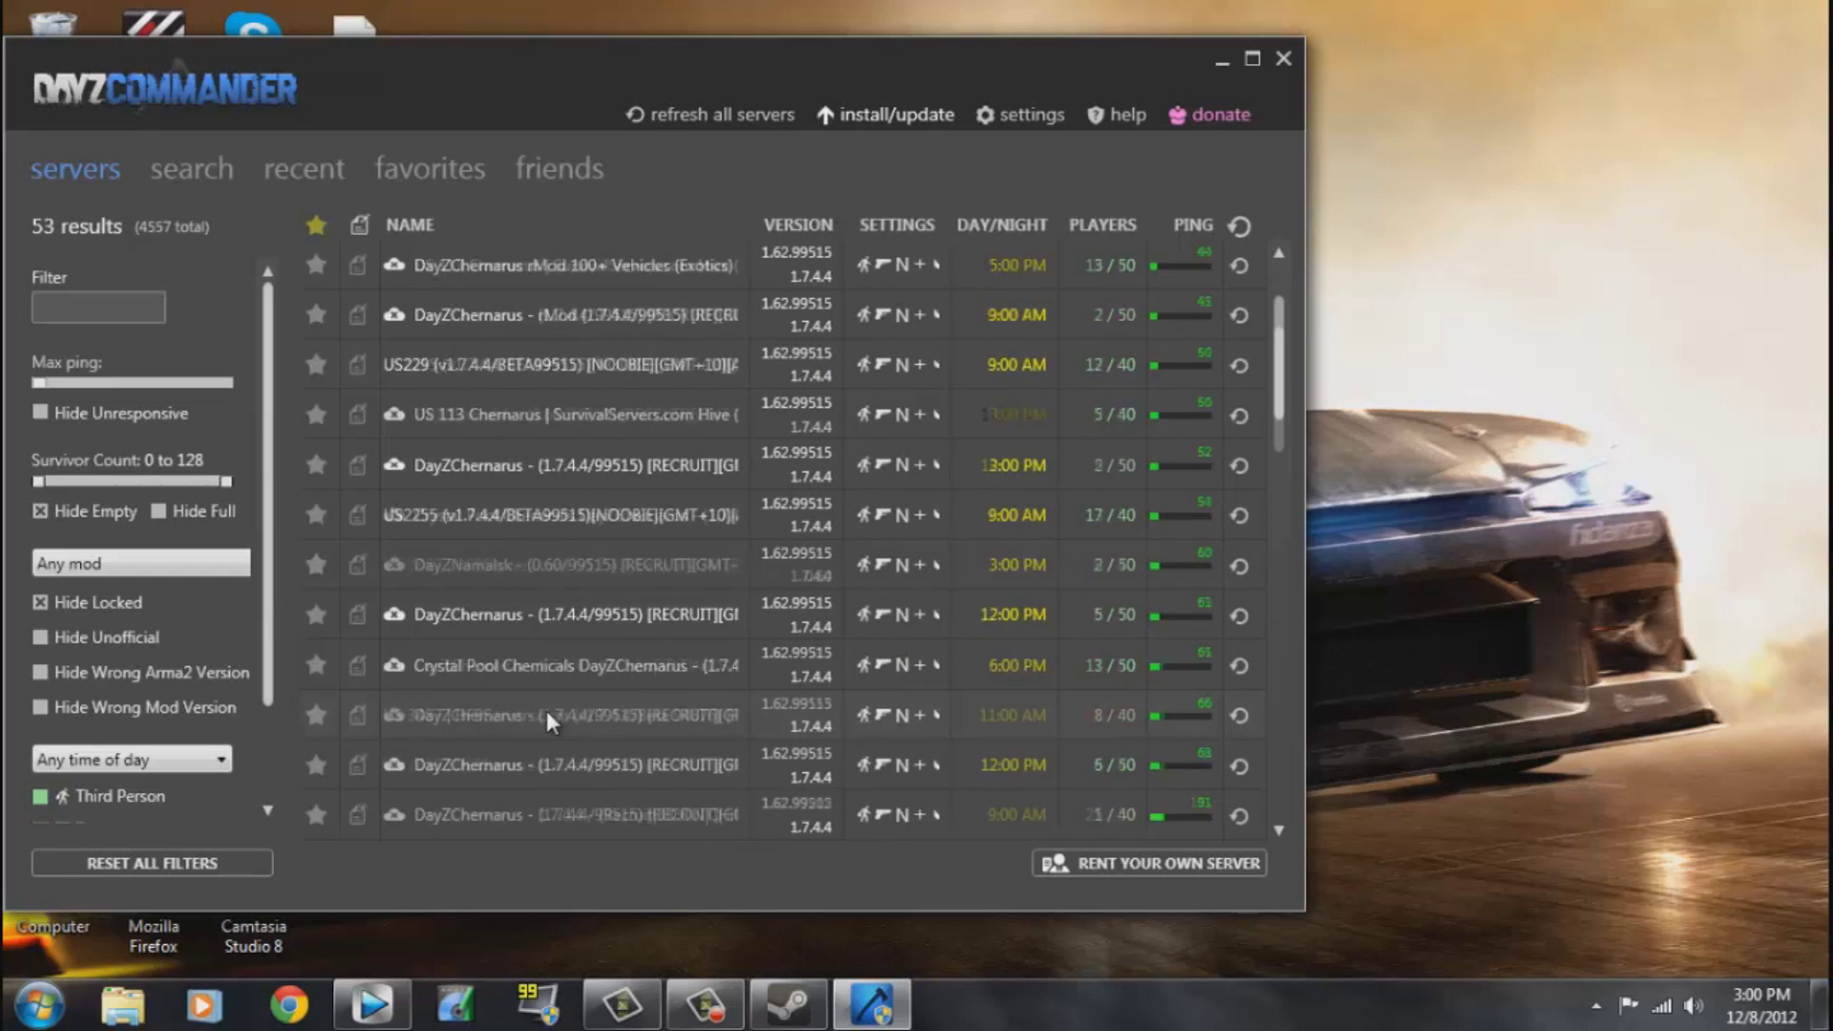
pyautogui.scroll(5, 550, 712)
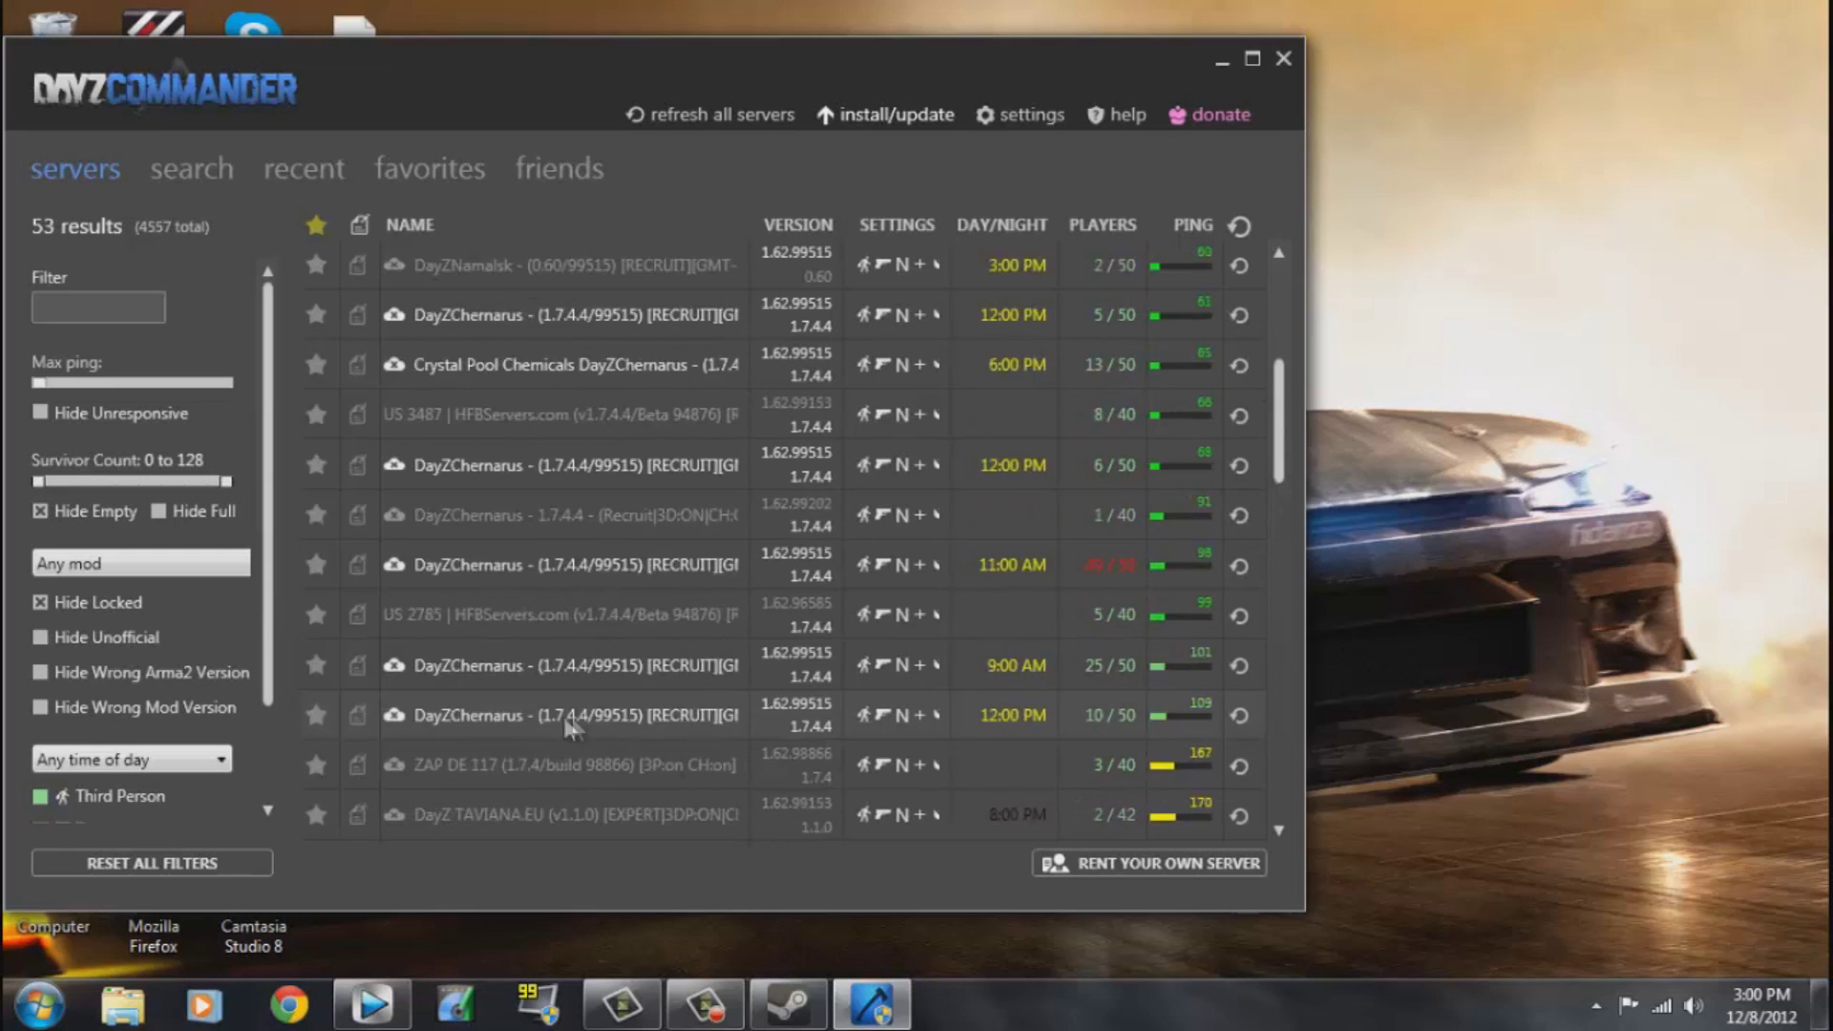
pyautogui.scroll(-3, 255, 364)
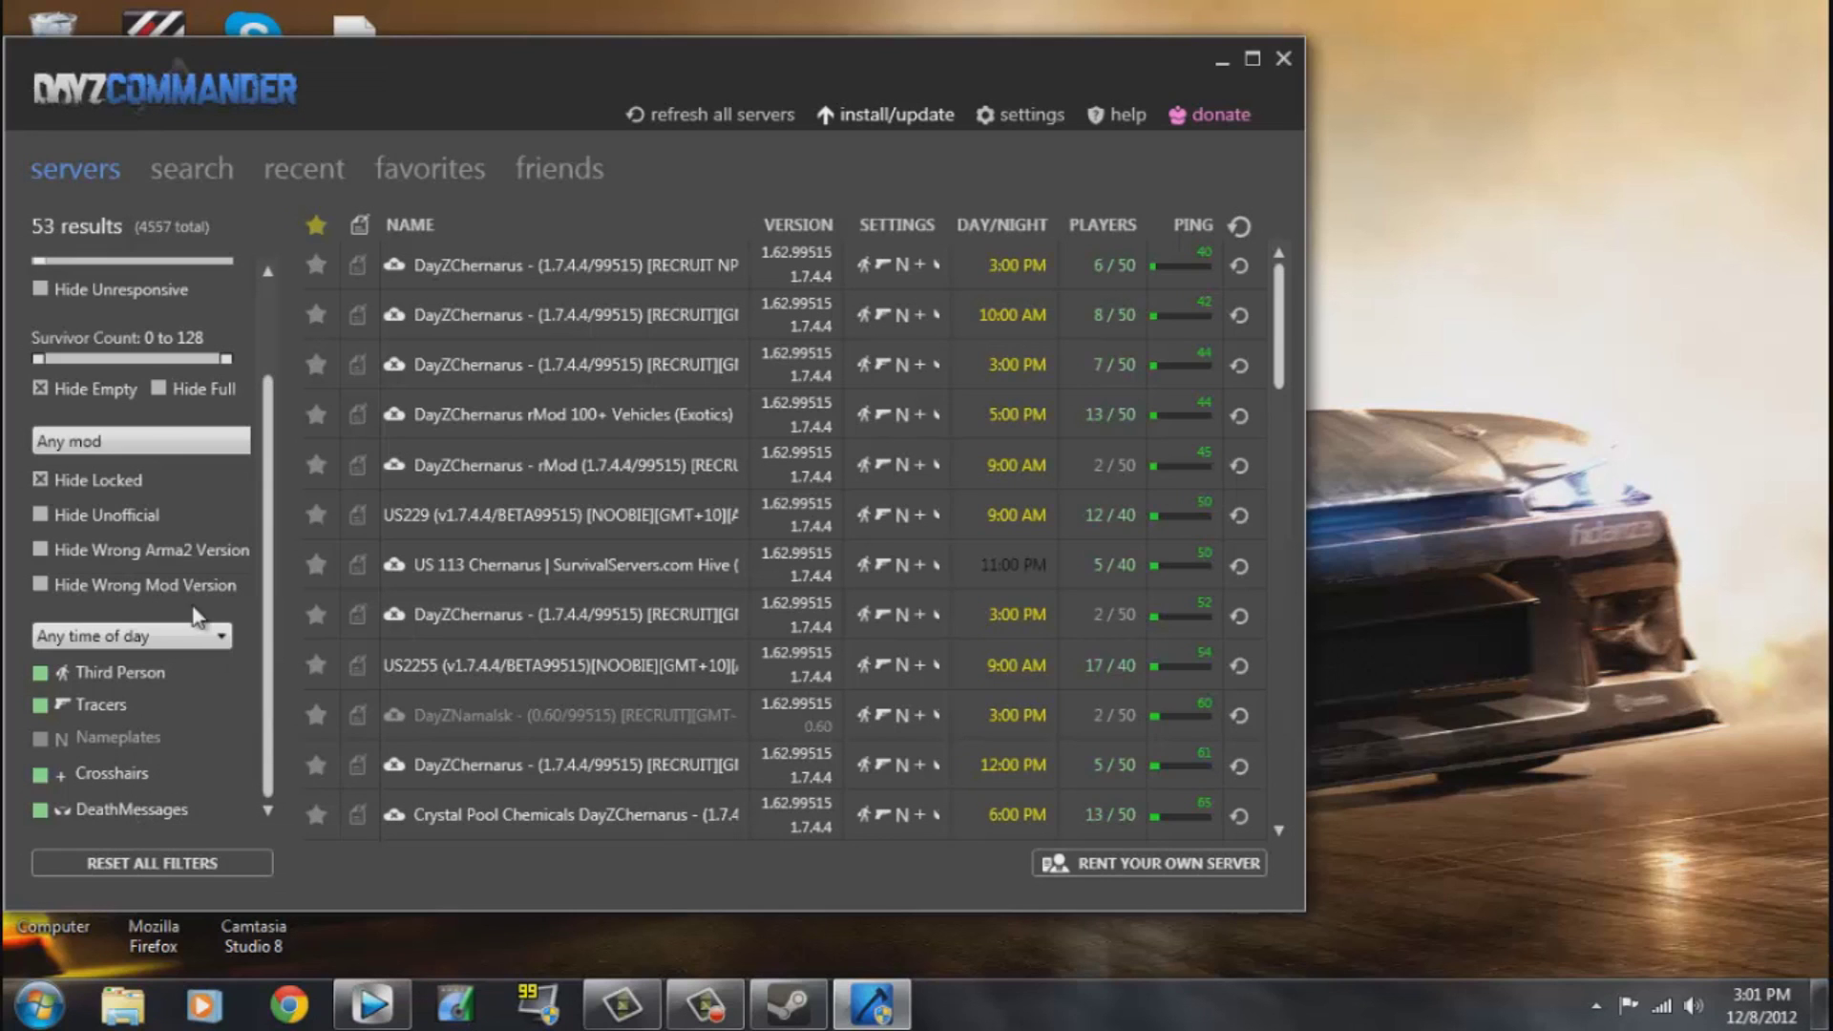
pyautogui.scroll(2, 164, 523)
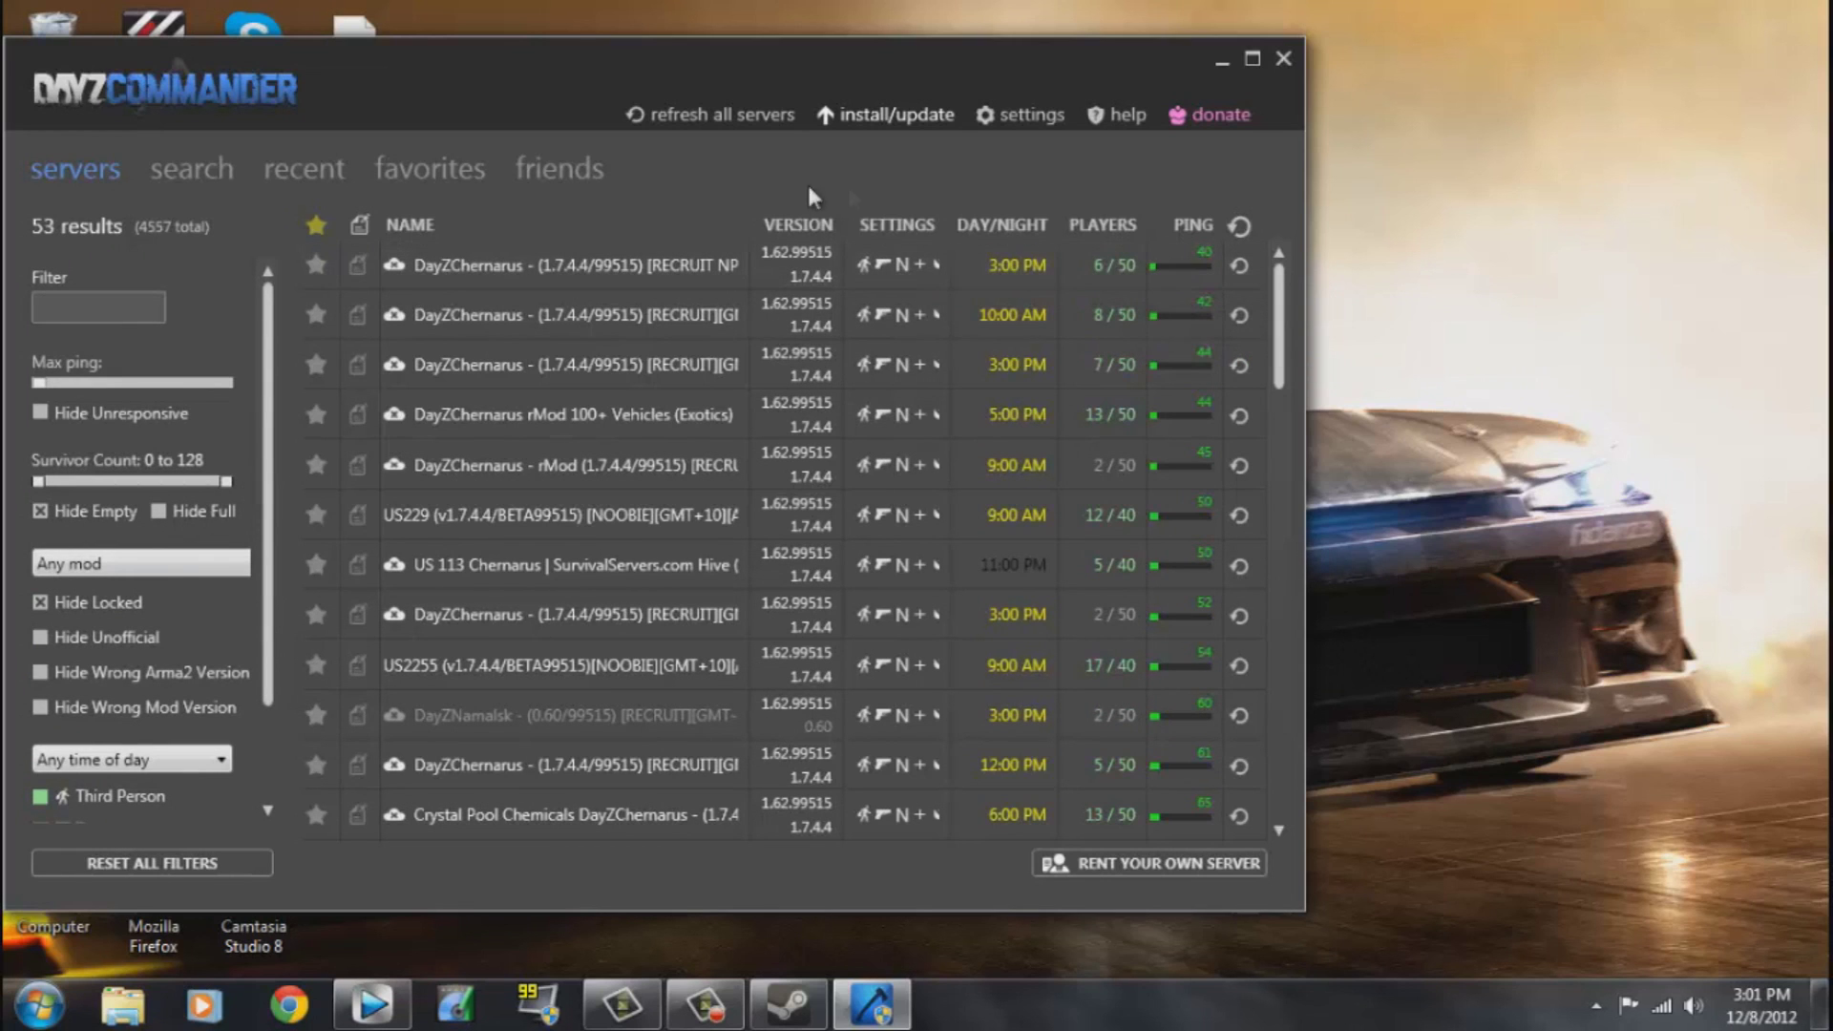
# View the friends page, return to the server list to inspect a server's details, and close DayZ Commander.
pyautogui.click(531, 170)
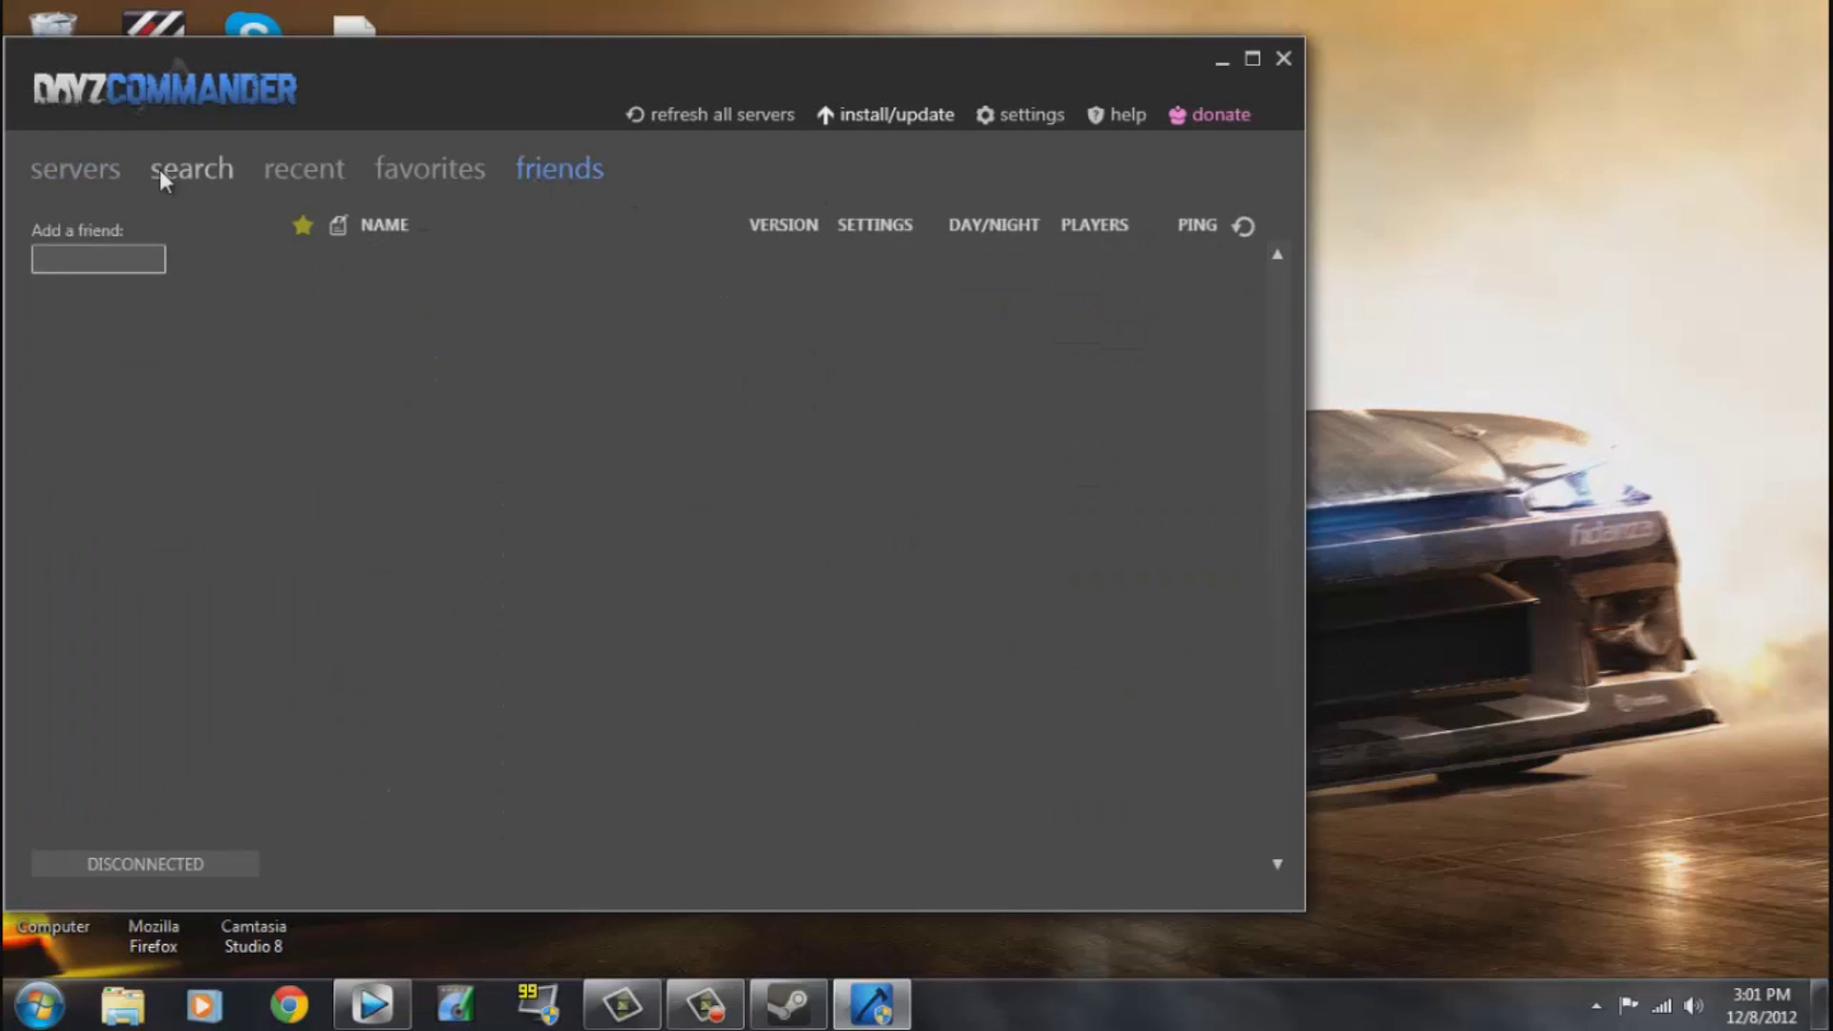
pyautogui.click(107, 169)
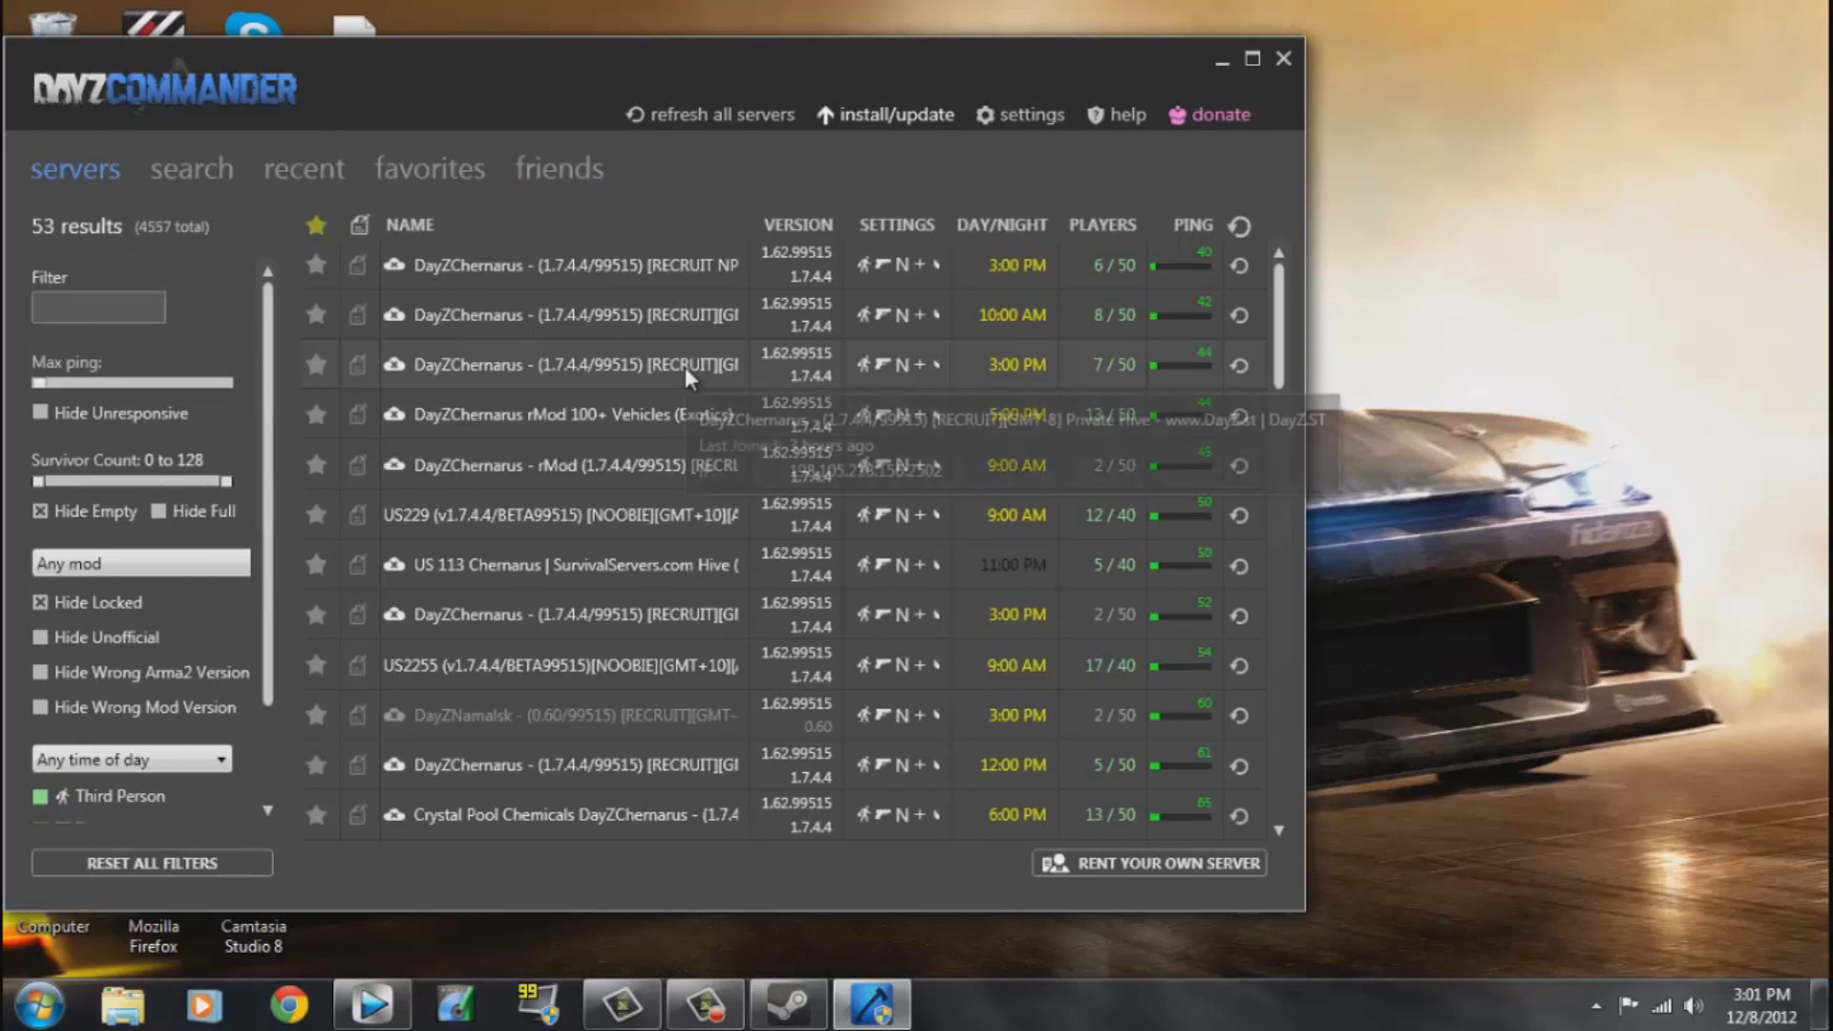
pyautogui.moveTo(643, 367)
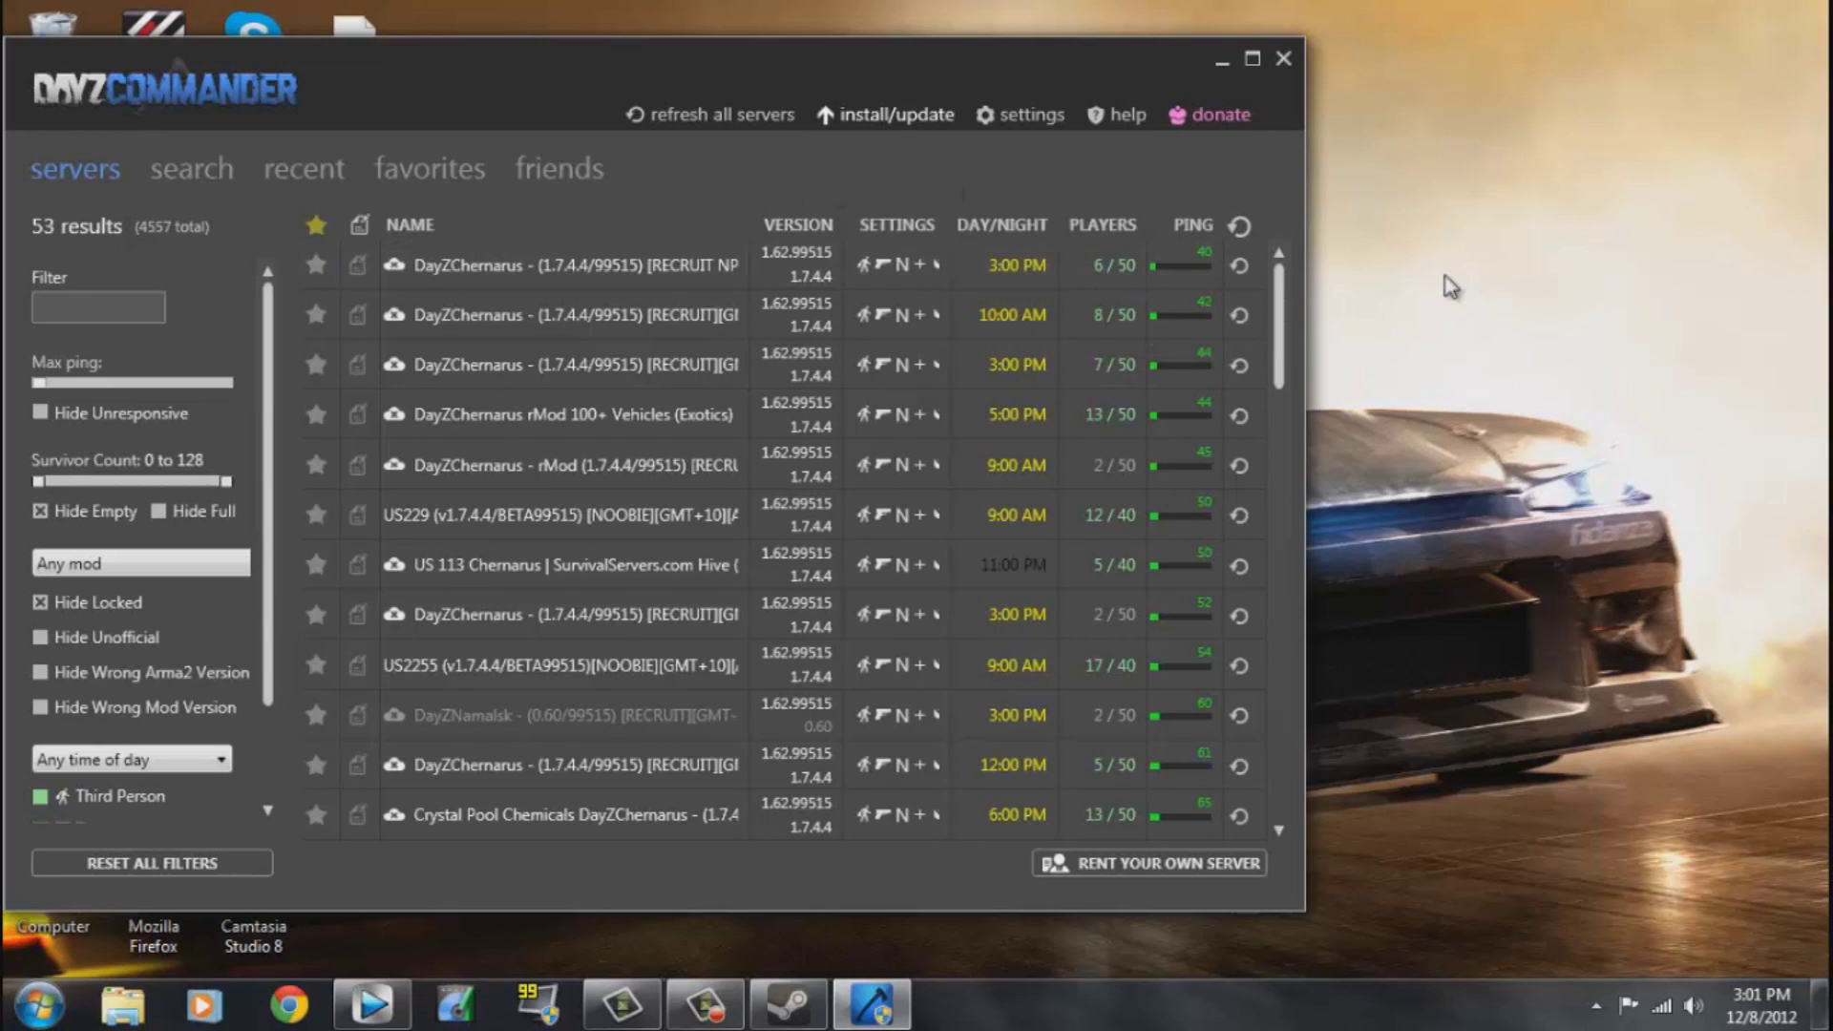
pyautogui.moveTo(669, 321)
pyautogui.click(1284, 61)
pyautogui.moveTo(1223, 89); pyautogui.dragTo(1294, 658)
pyautogui.moveTo(1409, 246); pyautogui.dragTo(1155, 616)
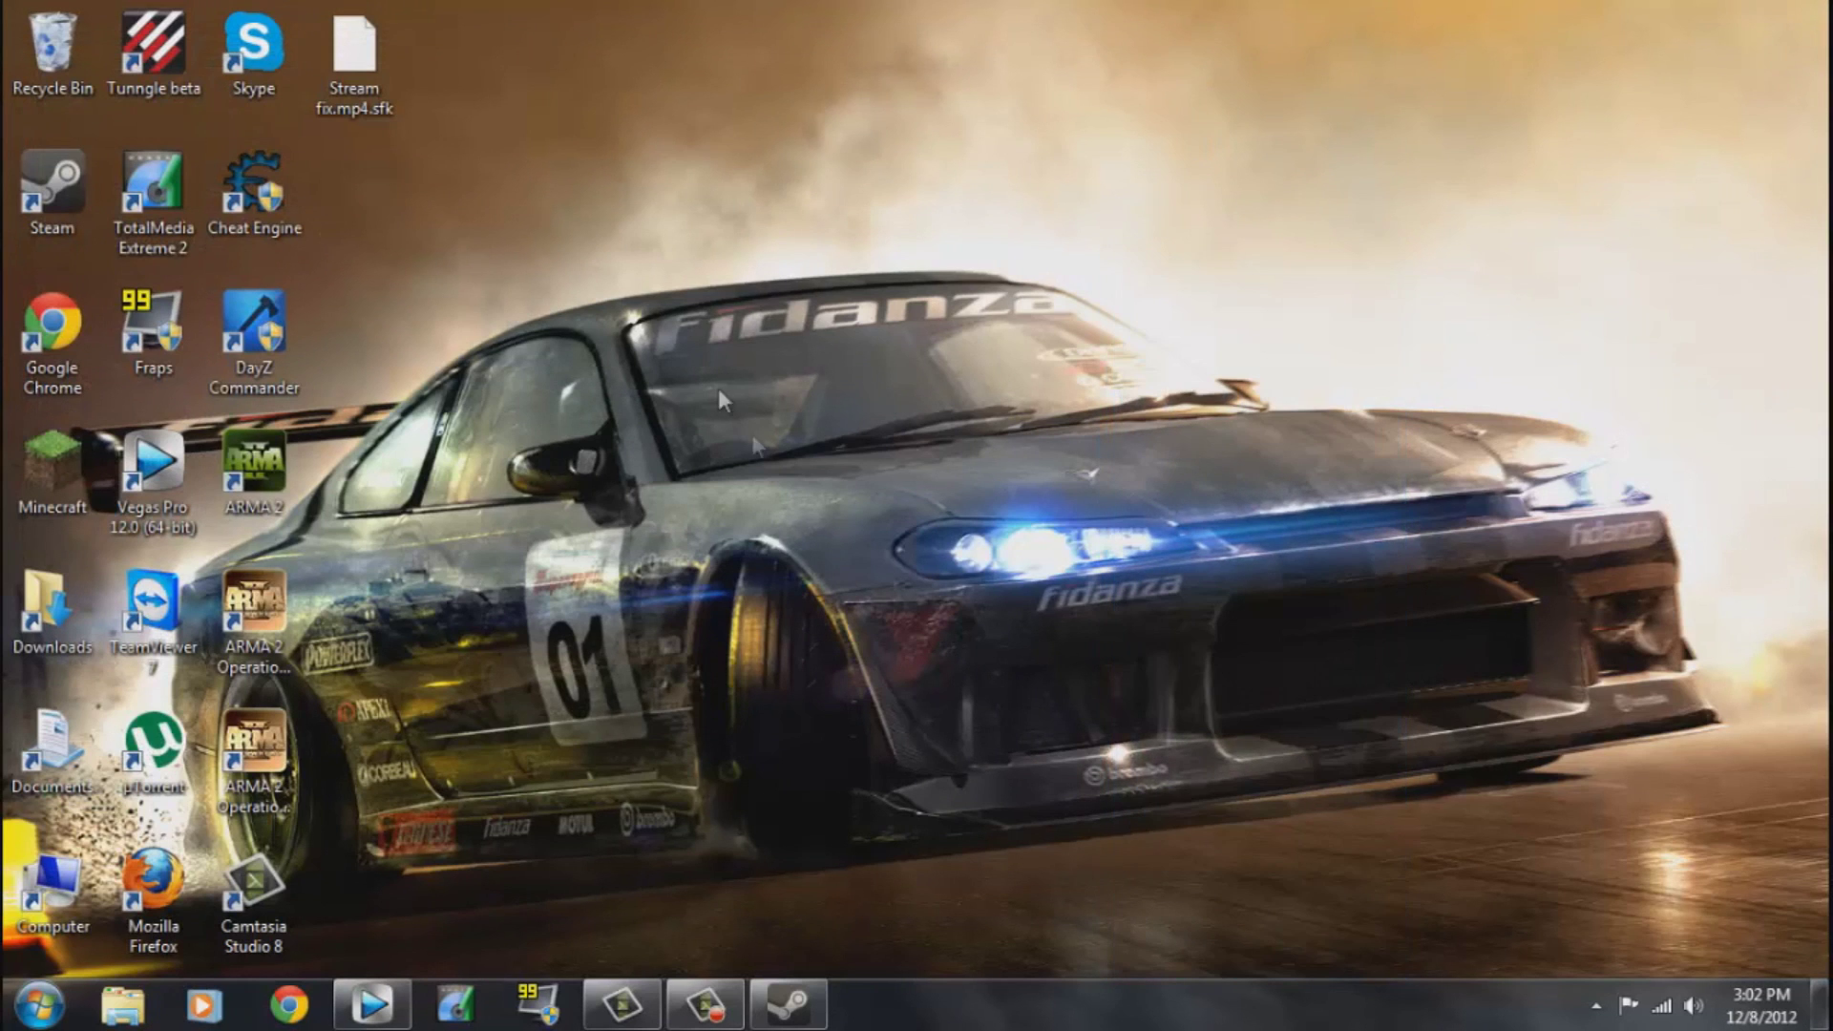
pyautogui.moveTo(789, 1025)
pyautogui.moveTo(1826, 2); pyautogui.dragTo(1763, 187)
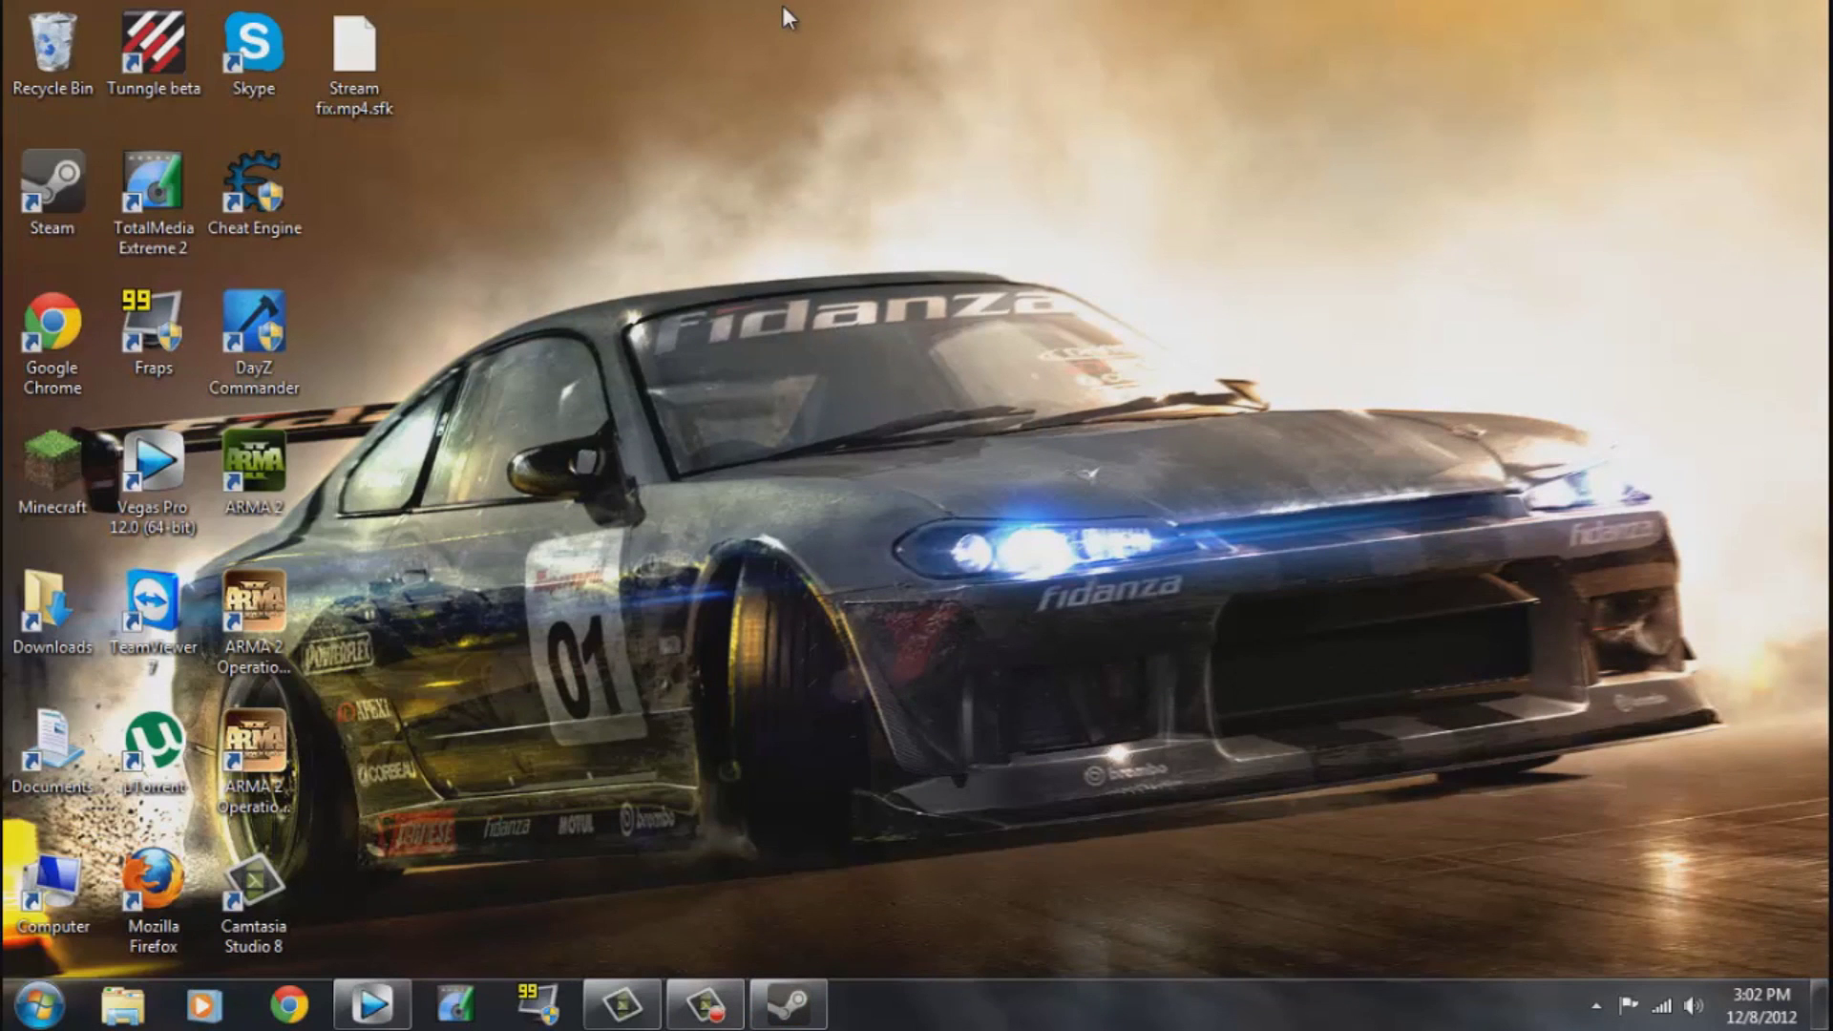